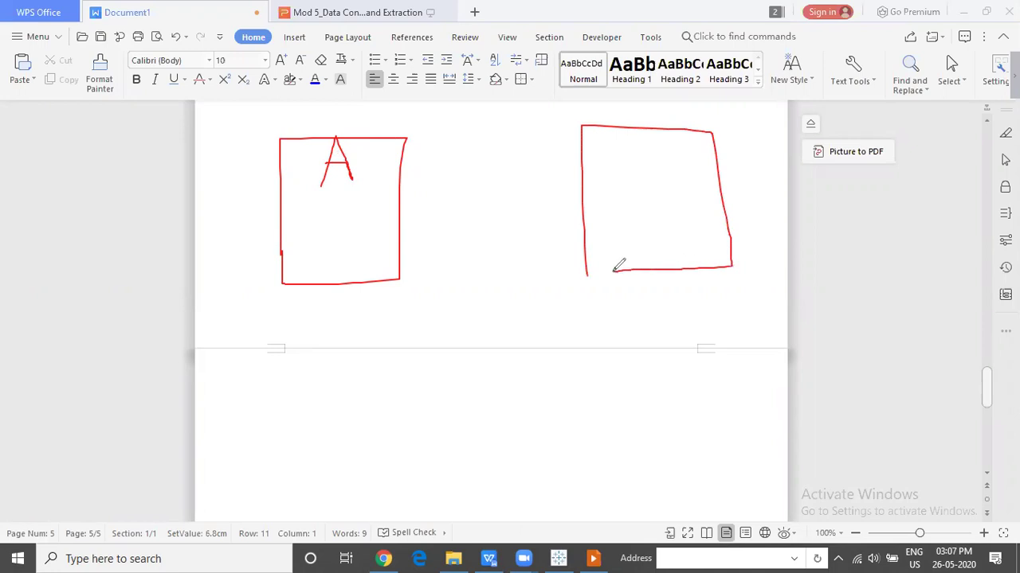
# Annotate the two boxes: label the second B, rule a line across box A and tick it, and mark B with an M and two short lines
pyautogui.moveTo(657, 199)
pyautogui.mouseDown()
pyautogui.moveTo(673, 145)
pyautogui.moveTo(661, 194)
pyautogui.mouseUp()
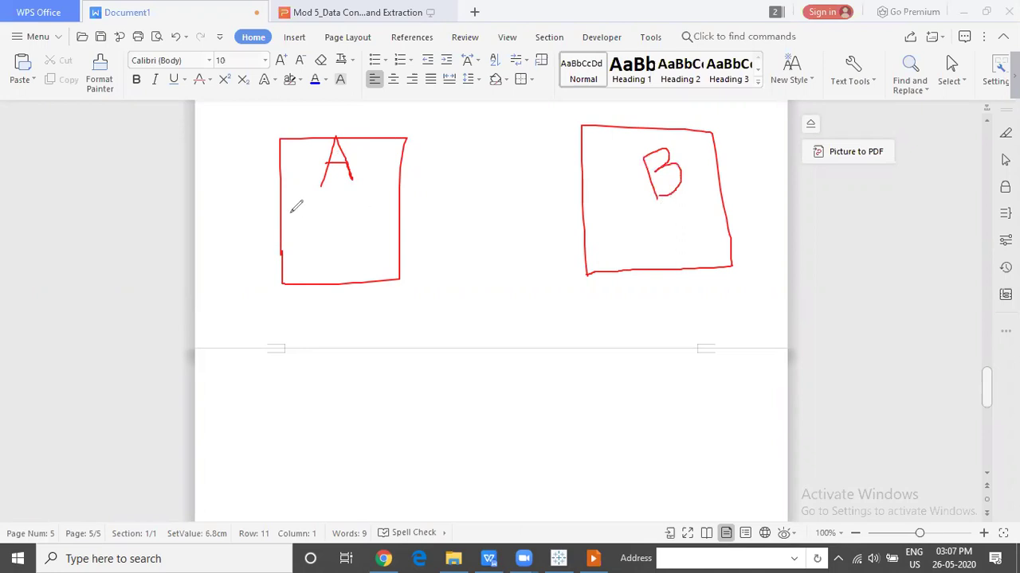
pyautogui.moveTo(288, 211); pyautogui.dragTo(393, 211)
pyautogui.moveTo(602, 209); pyautogui.dragTo(616, 220)
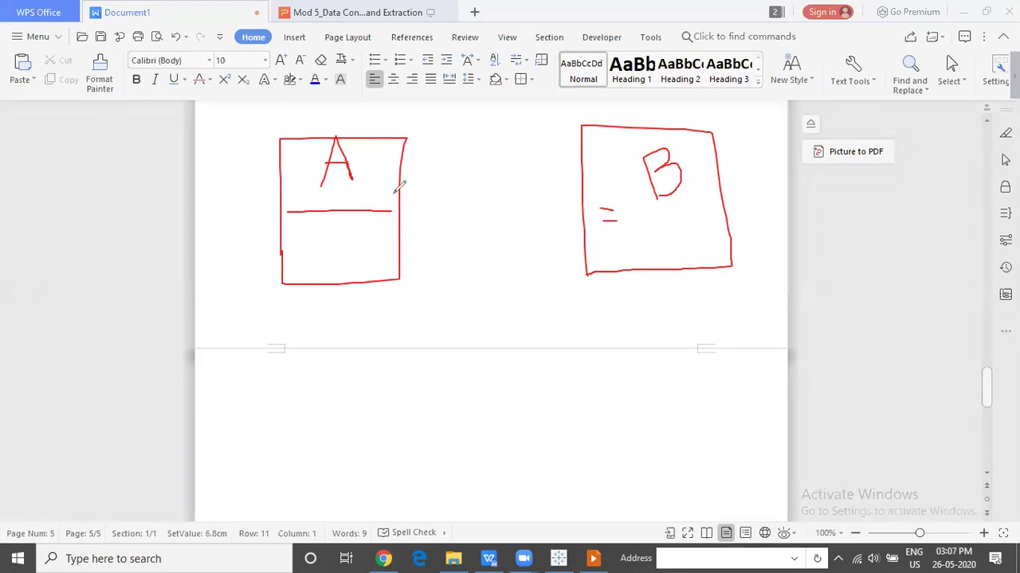
pyautogui.moveTo(391, 195); pyautogui.dragTo(424, 168)
pyautogui.moveTo(594, 196)
pyautogui.mouseDown()
pyautogui.moveTo(597, 180)
pyautogui.moveTo(609, 190)
pyautogui.mouseUp()
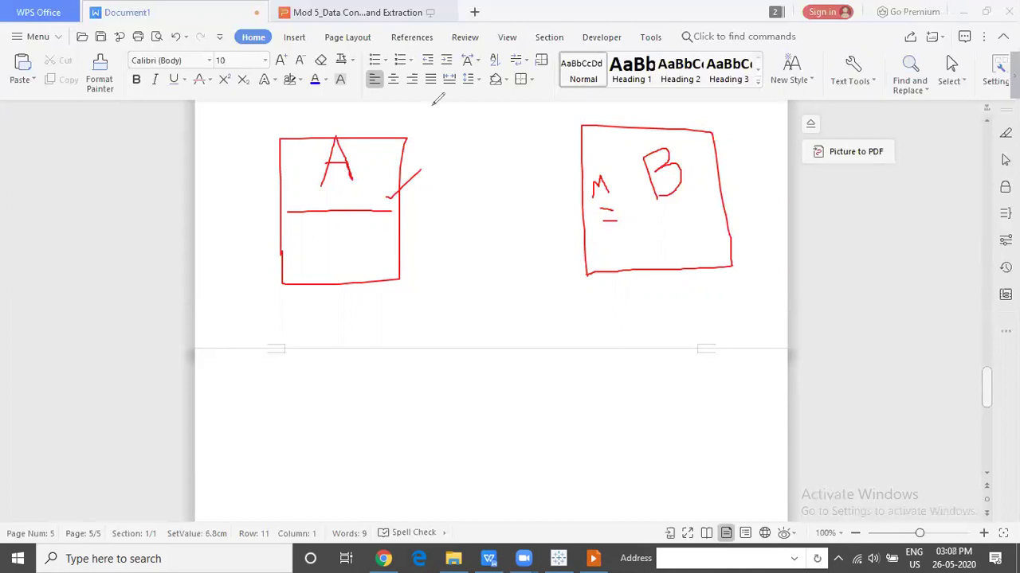
# Draw arrows to boxes A and B, sketch a line chart with two curves below them, and clear all annotations
pyautogui.moveTo(381, 118)
pyautogui.mouseDown()
pyautogui.moveTo(386, 130)
pyautogui.moveTo(396, 112)
pyautogui.mouseUp()
pyautogui.moveTo(360, 311)
pyautogui.mouseDown()
pyautogui.moveTo(363, 375)
pyautogui.moveTo(473, 370)
pyautogui.mouseUp()
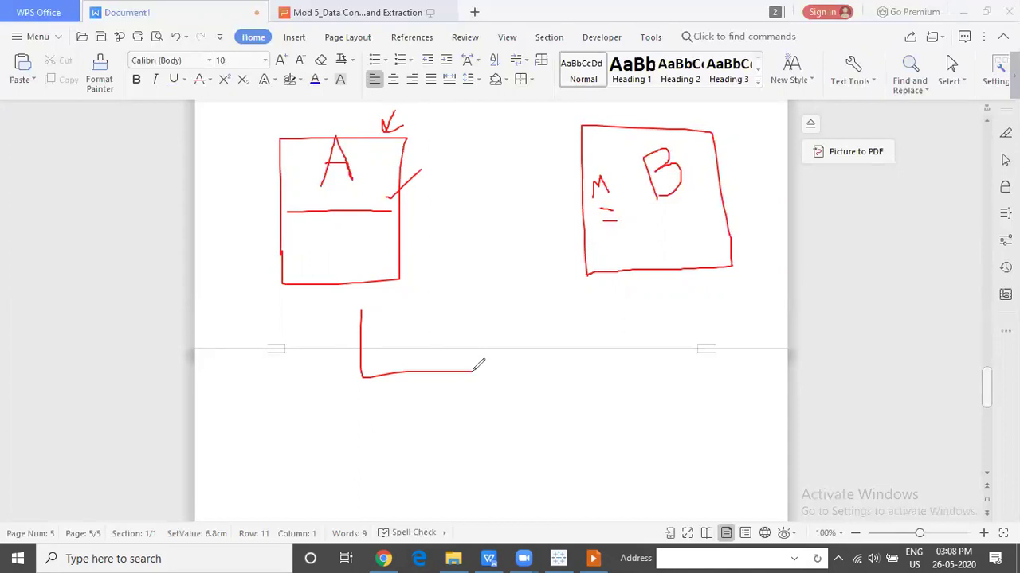
pyautogui.moveTo(525, 110)
pyautogui.mouseDown()
pyautogui.moveTo(571, 131)
pyautogui.moveTo(551, 133)
pyautogui.mouseUp()
pyautogui.moveTo(372, 332)
pyautogui.mouseDown()
pyautogui.moveTo(448, 305)
pyautogui.moveTo(430, 295)
pyautogui.mouseUp()
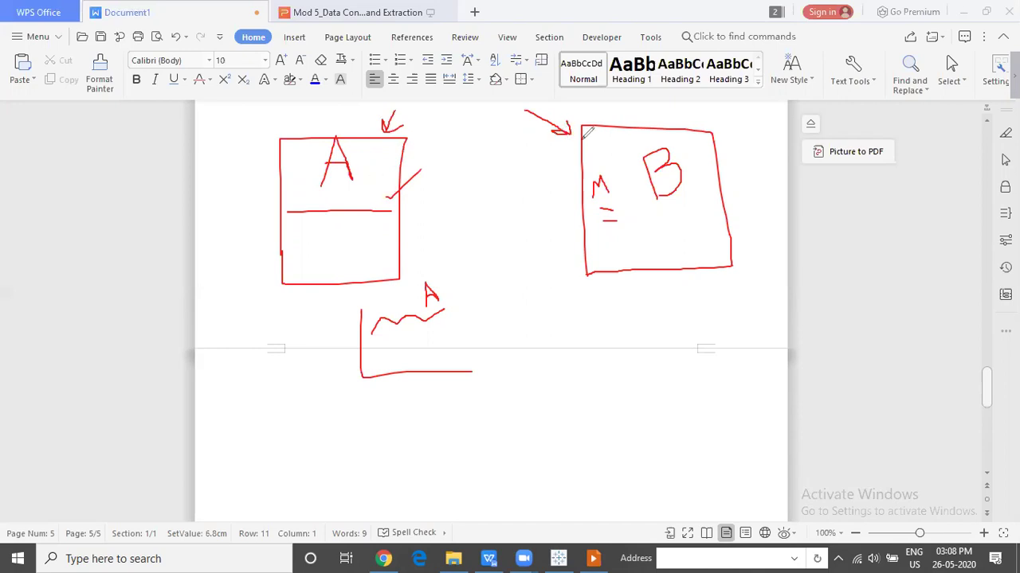
pyautogui.moveTo(383, 362); pyautogui.dragTo(485, 344)
pyautogui.click(706, 114)
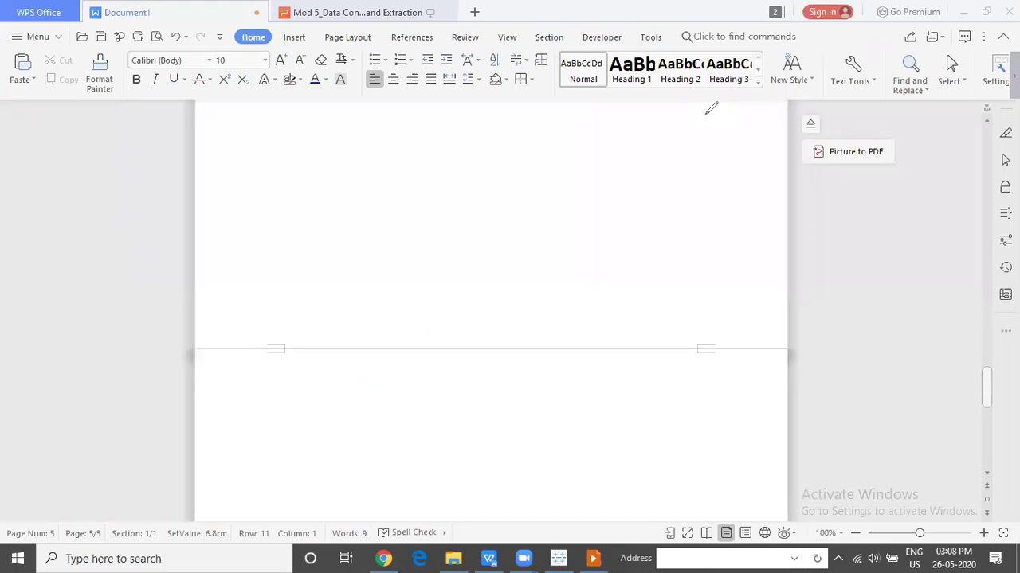
# Switch to the presentation and read the Data Blending slide
pyautogui.click(594, 558)
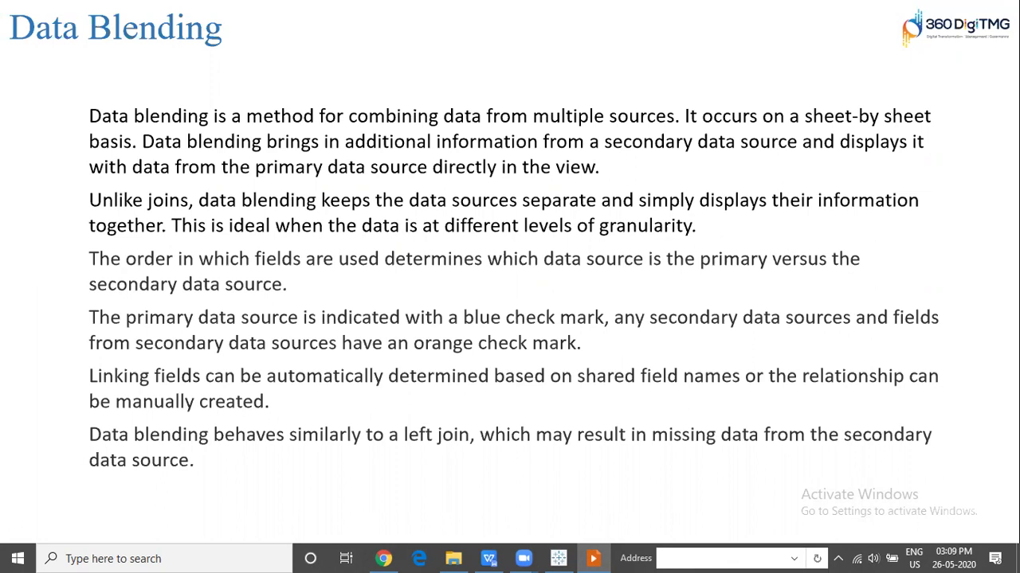
# Switch to Tableau, connect to the Excel workbook Sample - Superstore.xls in the Tableau folder, and add its Orders sheet to the data source
pyautogui.click(559, 557)
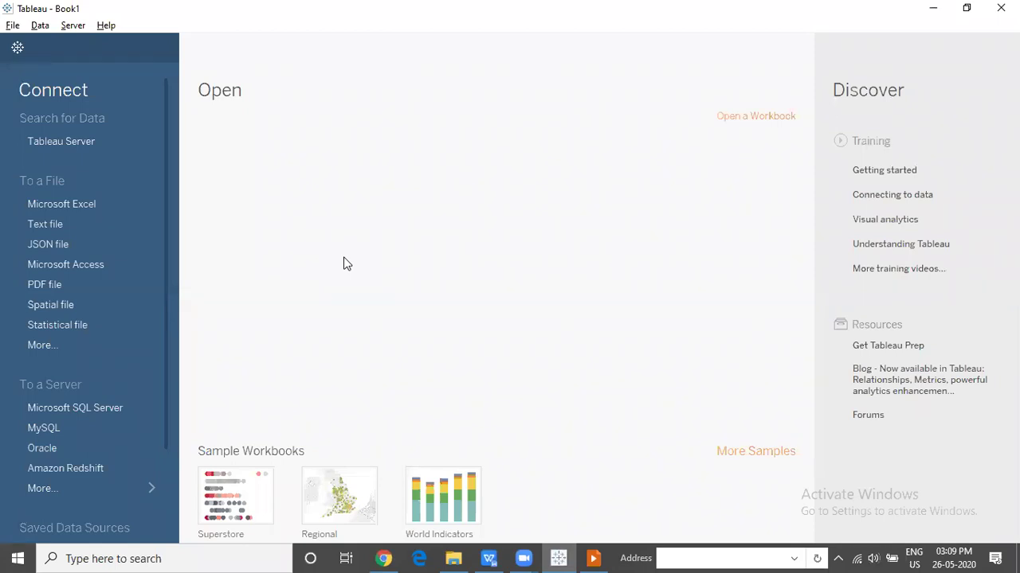
pyautogui.click(105, 205)
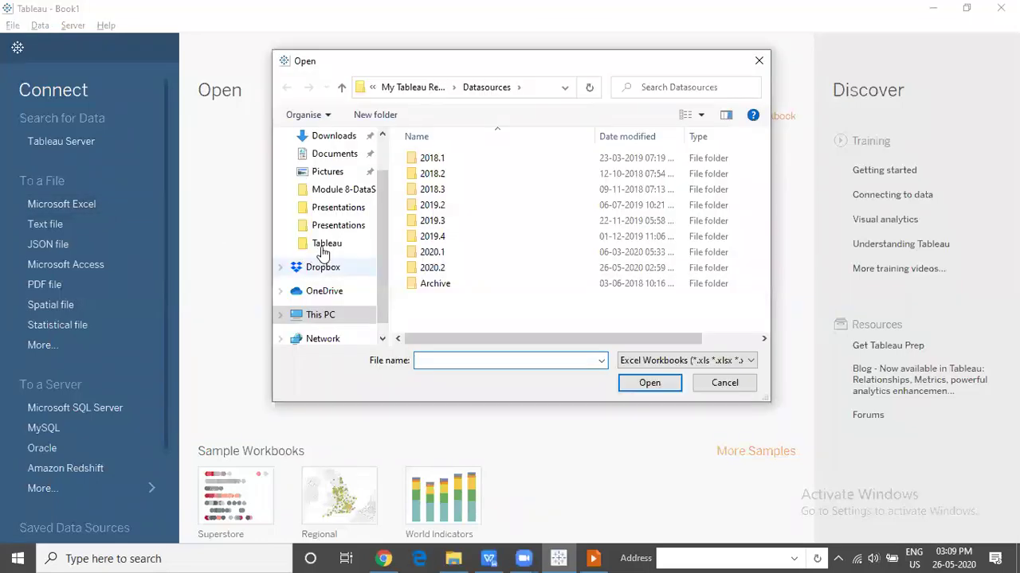
pyautogui.click(352, 244)
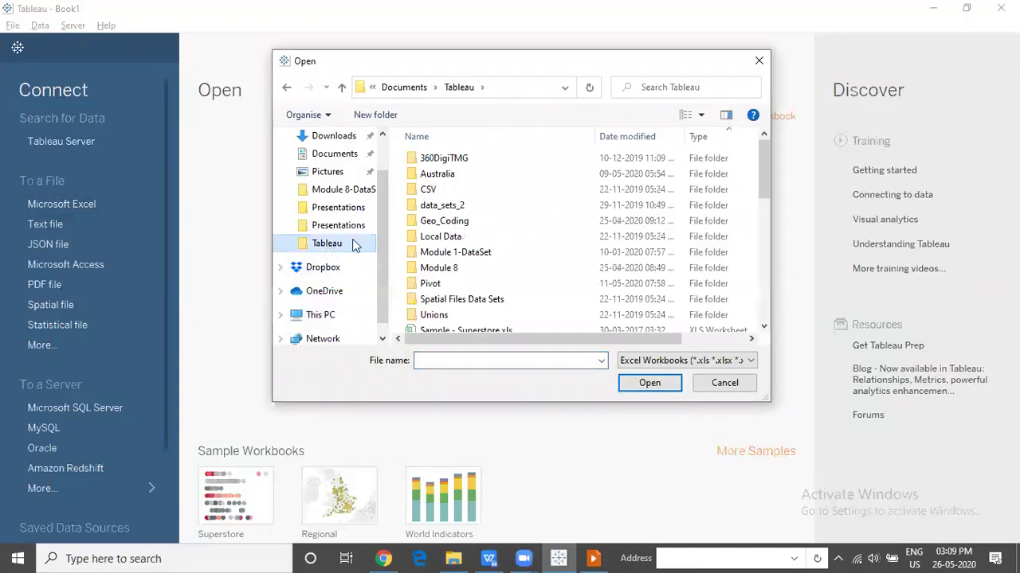
pyautogui.click(459, 330)
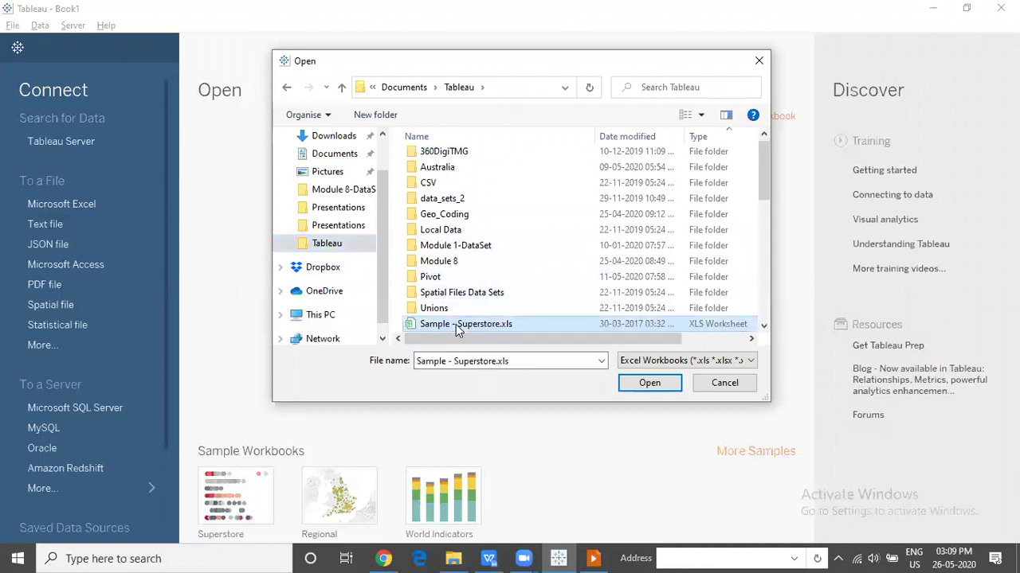
pyautogui.click(639, 387)
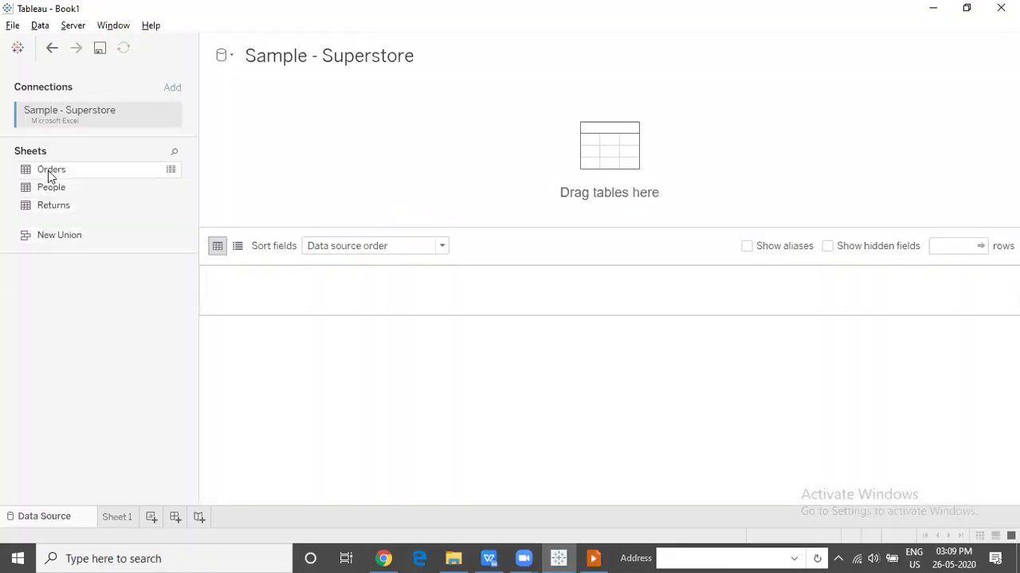
pyautogui.moveTo(48, 170); pyautogui.dragTo(379, 151)
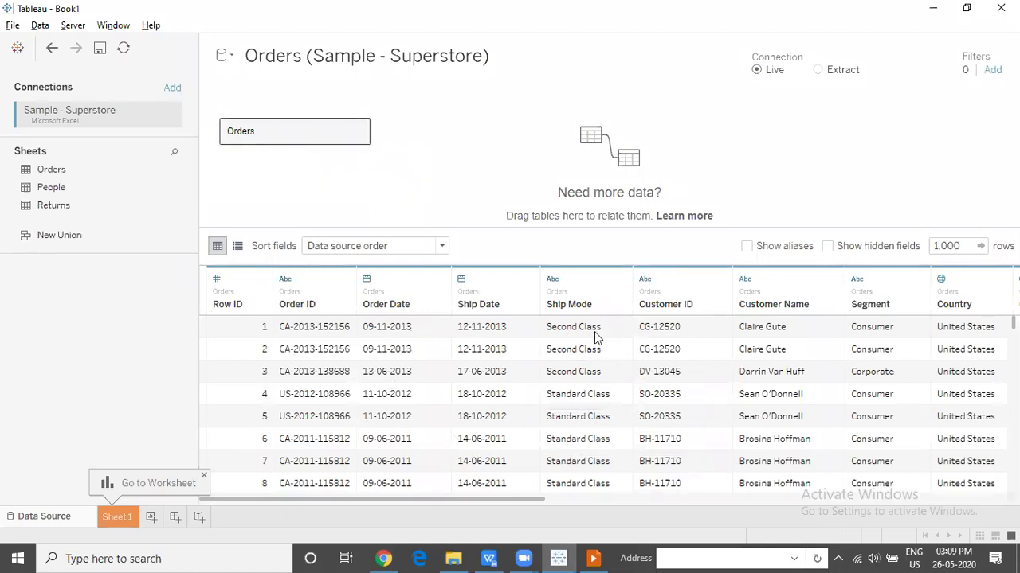
# Open the first worksheet and rename it Data Blending
pyautogui.click(119, 517)
pyautogui.doubleClick(119, 517)
pyautogui.write('Data Blending')
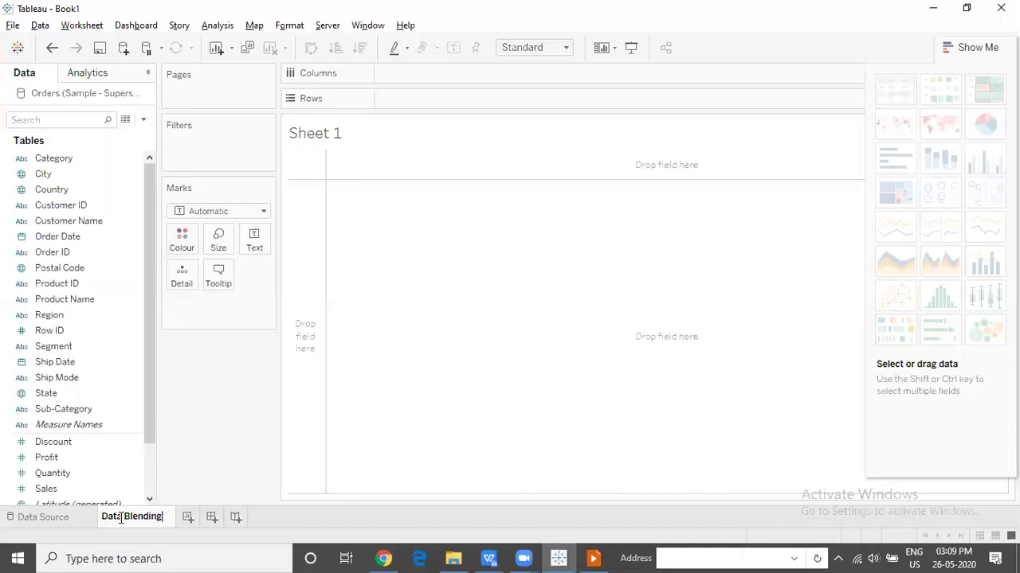
pyautogui.press('Return')
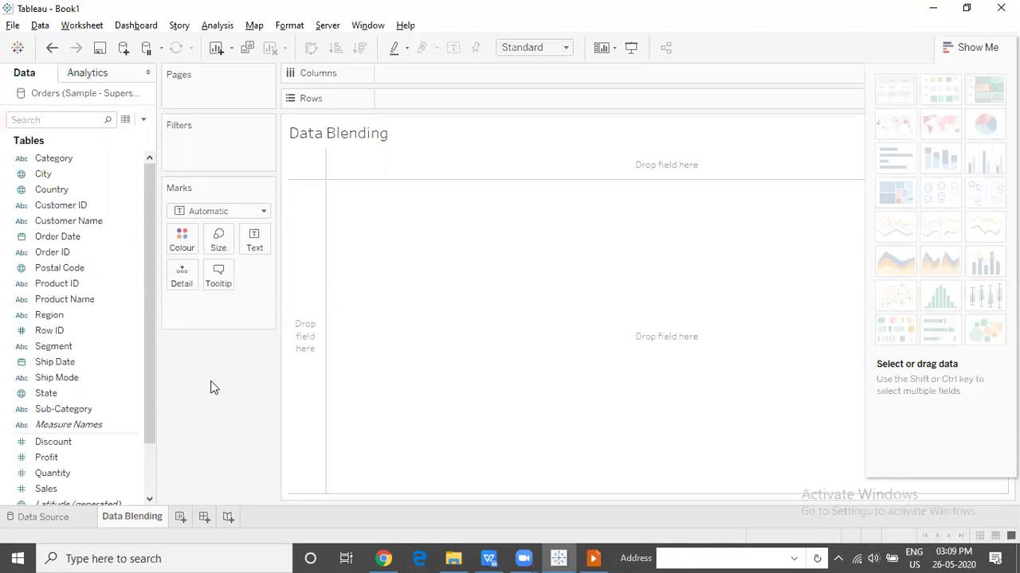
# Build a bar chart with Region as columns and Profit as rows, and show the mark labels
pyautogui.moveTo(66, 316); pyautogui.dragTo(423, 71)
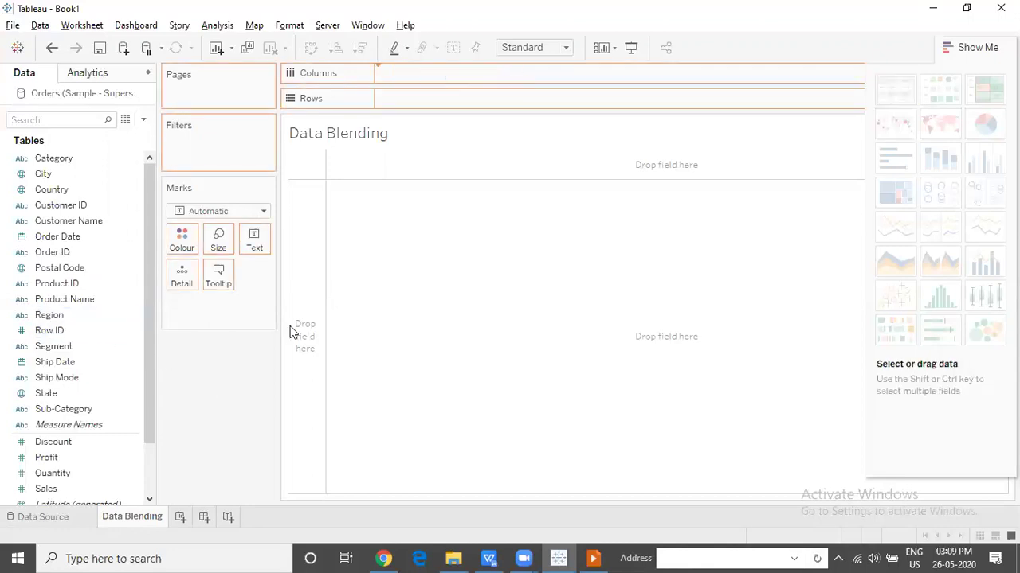
pyautogui.moveTo(75, 459)
pyautogui.mouseDown()
pyautogui.moveTo(412, 164)
pyautogui.moveTo(423, 100)
pyautogui.mouseUp()
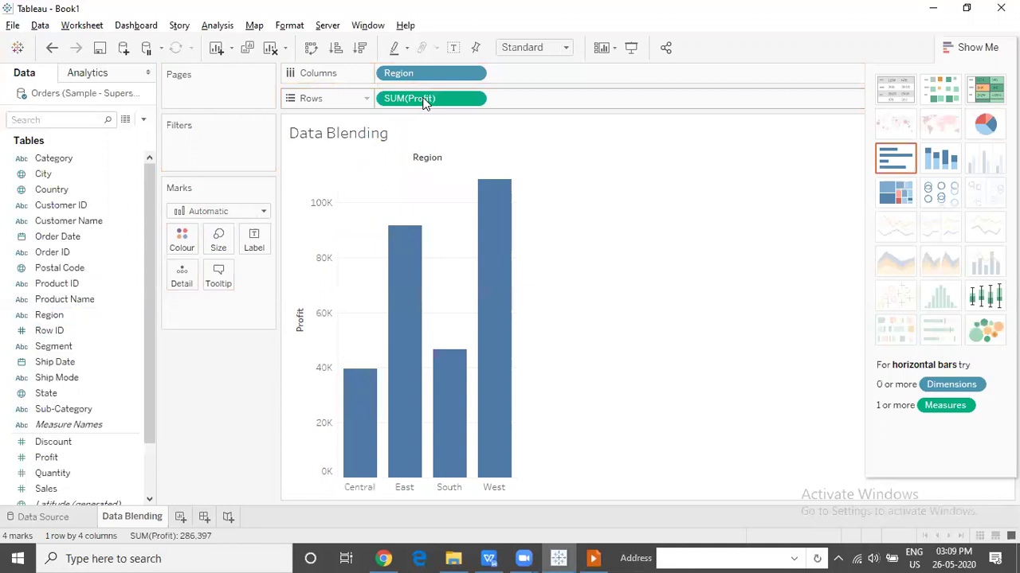
pyautogui.click(454, 47)
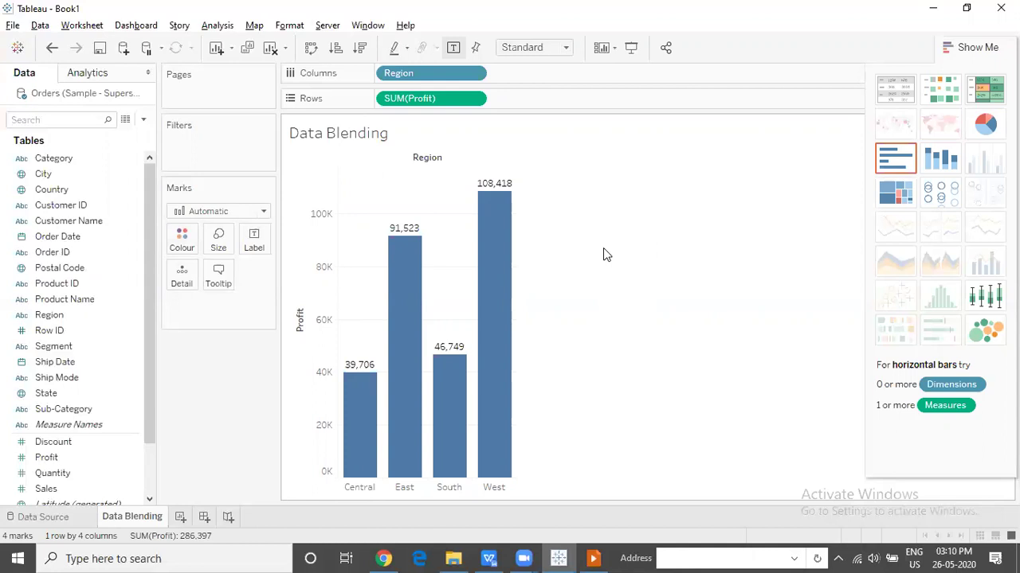
# Add a second data source by connecting to the Microsoft Access database Sample - Coffee Chain.mdb
pyautogui.click(126, 51)
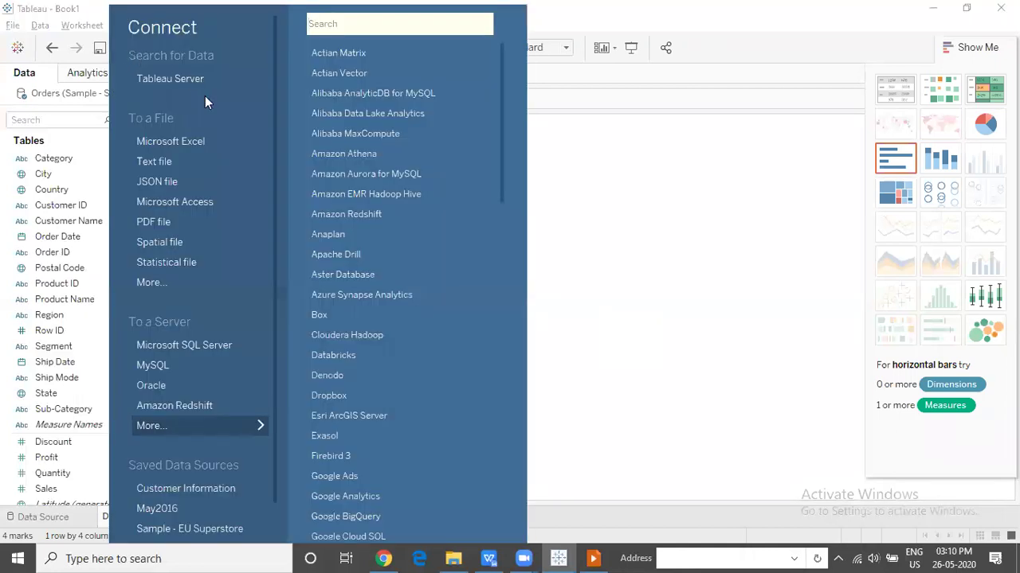
pyautogui.click(227, 201)
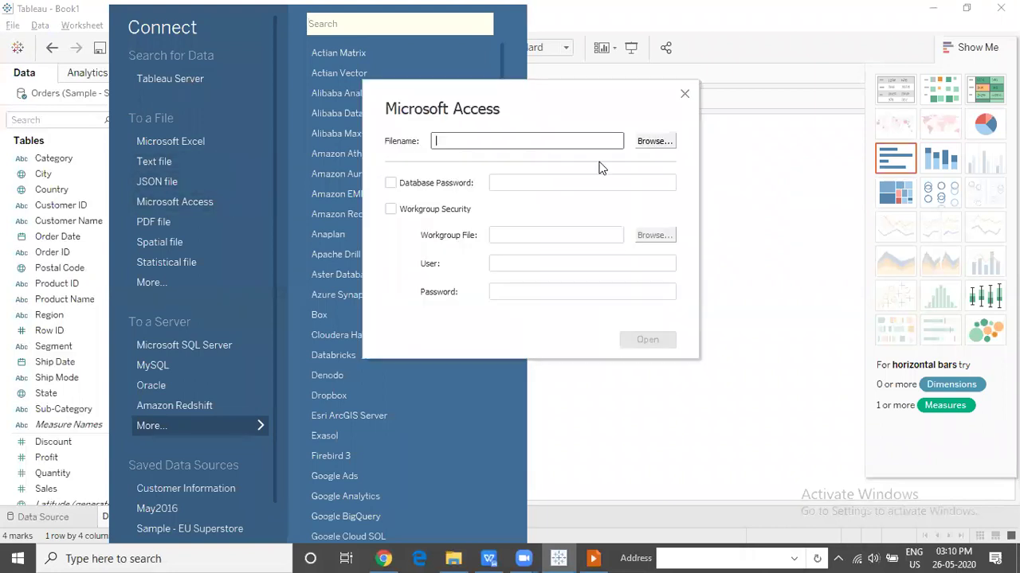
pyautogui.click(649, 144)
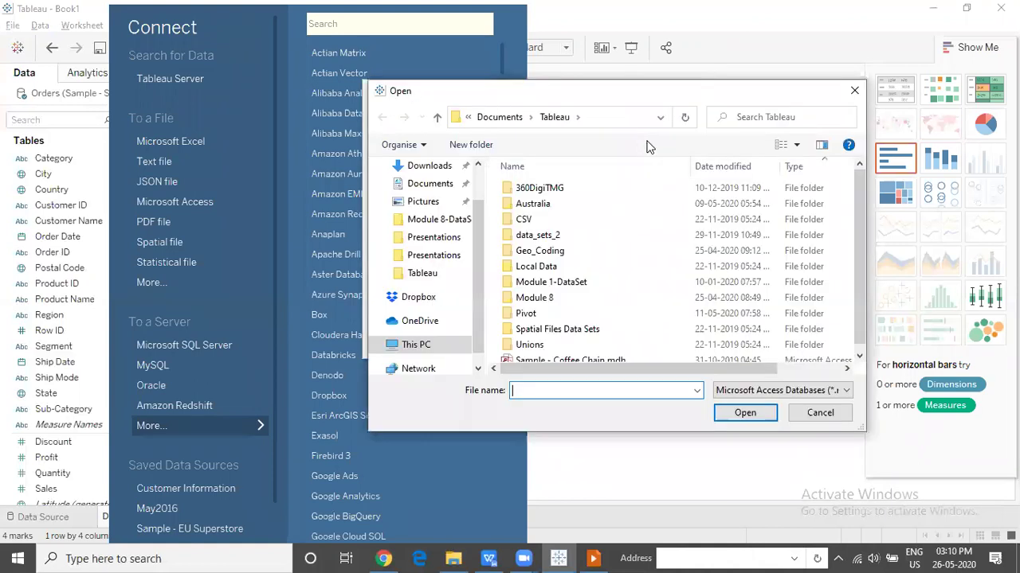
pyautogui.click(569, 358)
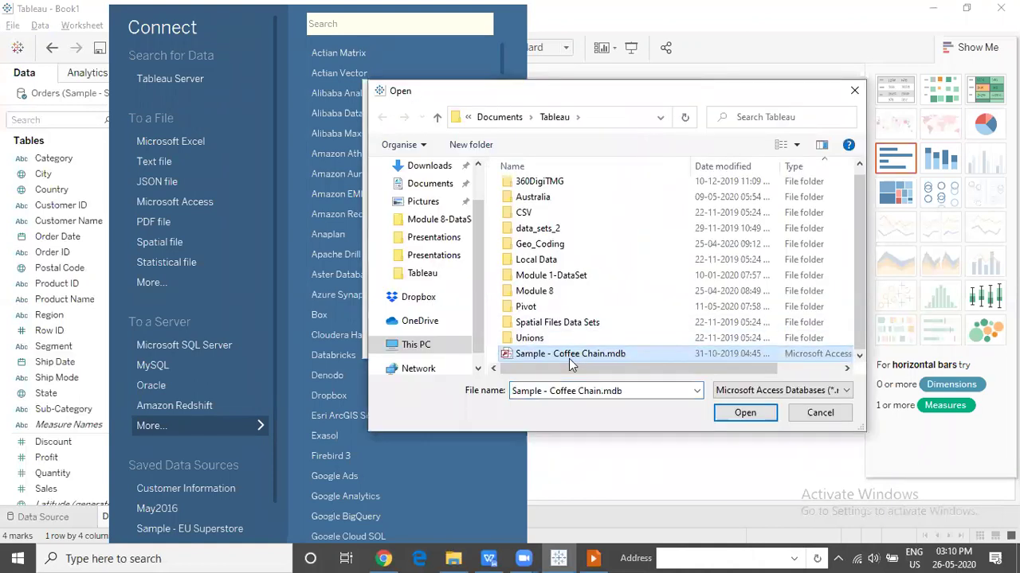
pyautogui.click(744, 414)
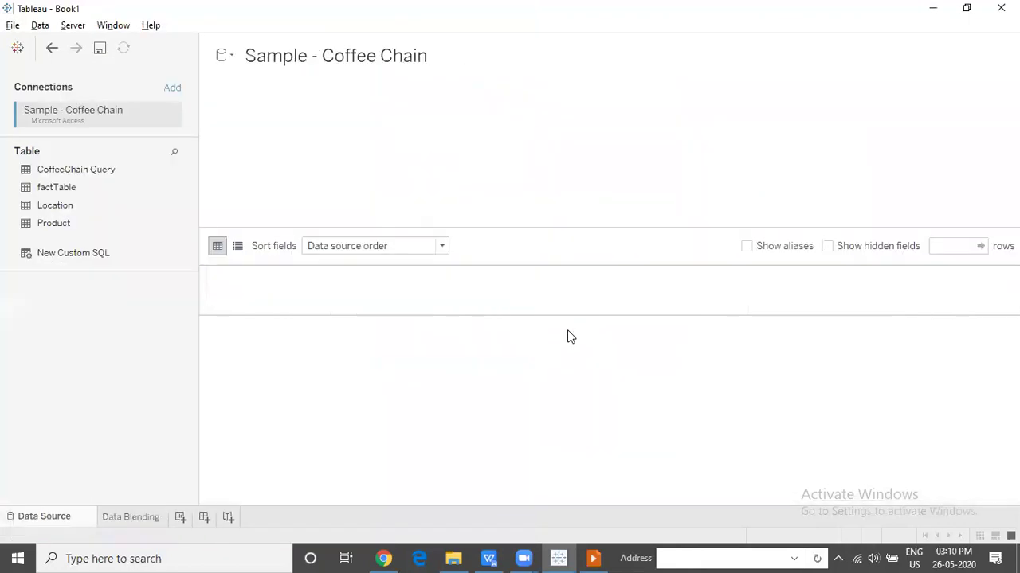
# Add factTable to the Coffee Chain data source and join the Location and Product tables to it inside the table
pyautogui.moveTo(73, 189); pyautogui.dragTo(310, 165)
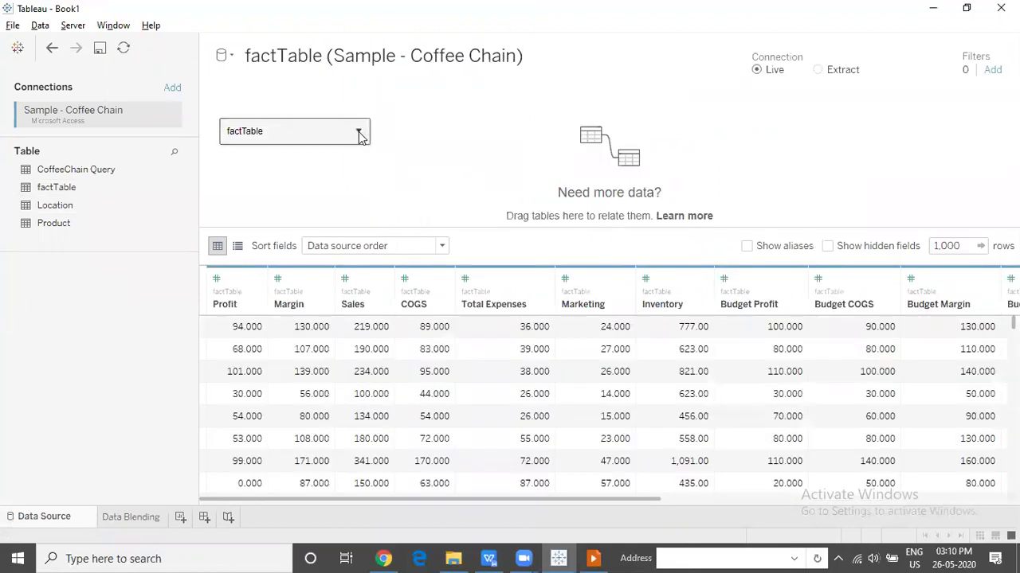
pyautogui.click(359, 134)
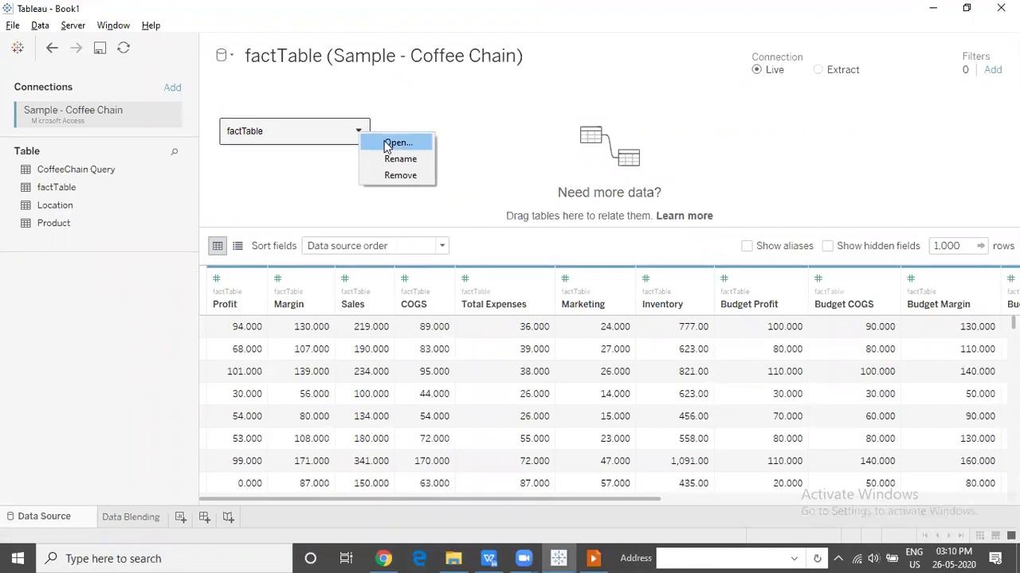
pyautogui.click(387, 144)
pyautogui.moveTo(24, 208); pyautogui.dragTo(475, 147)
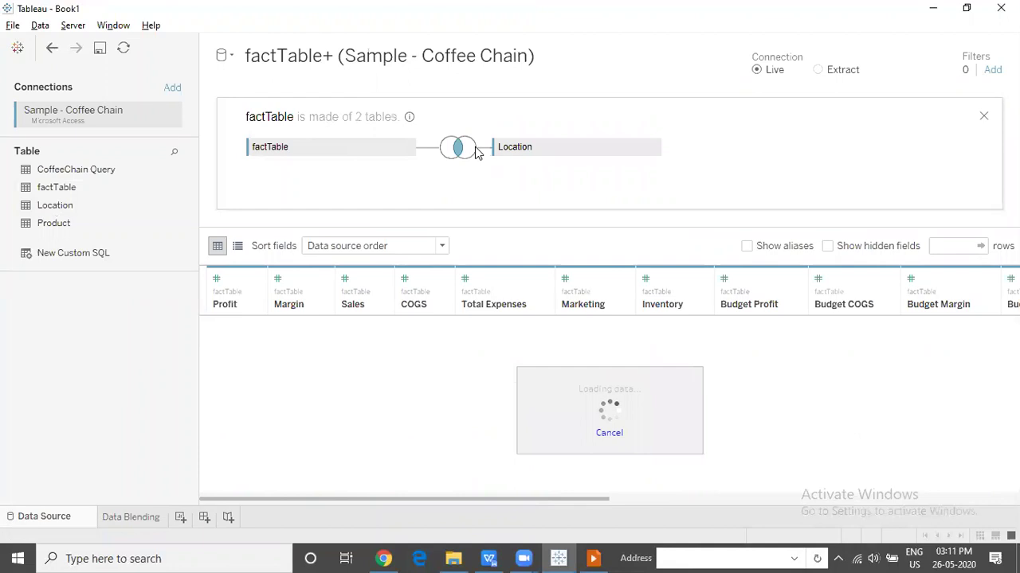
pyautogui.moveTo(67, 225); pyautogui.dragTo(474, 192)
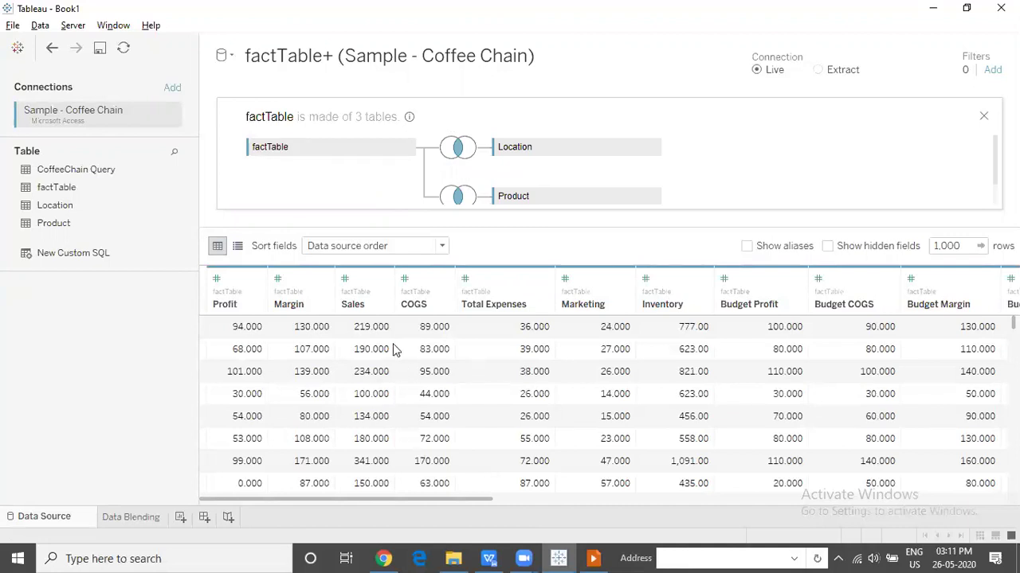
# Return to the Data Blending worksheet and compare the fields of the factTable+ and Orders data sources to examine what they share
pyautogui.click(131, 517)
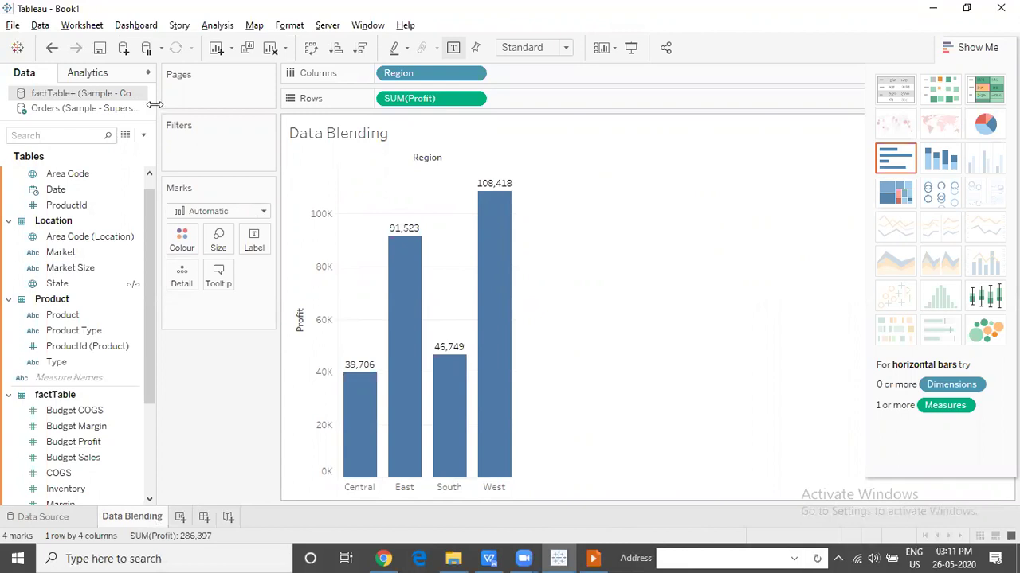
pyautogui.click(82, 113)
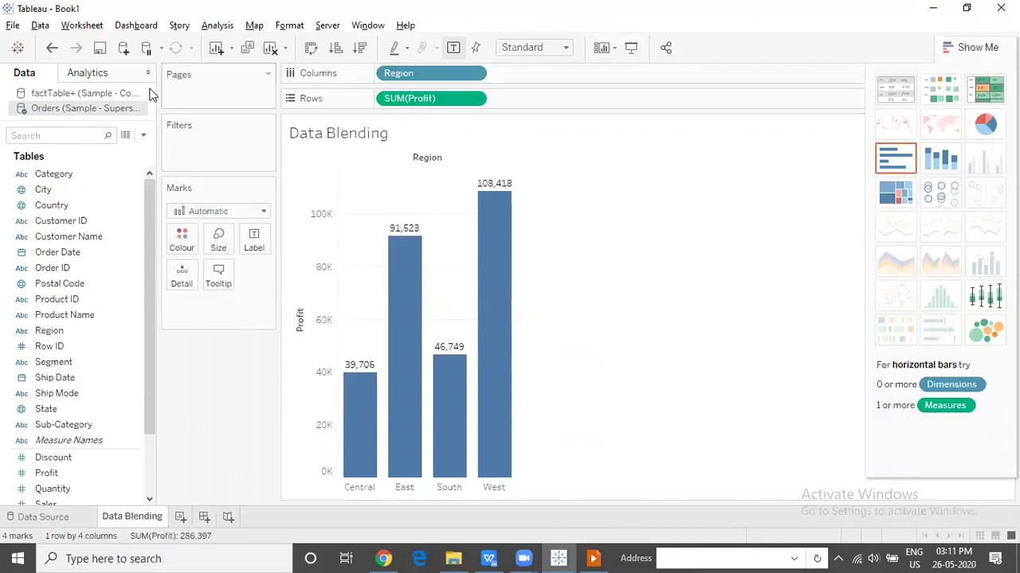
pyautogui.click(106, 95)
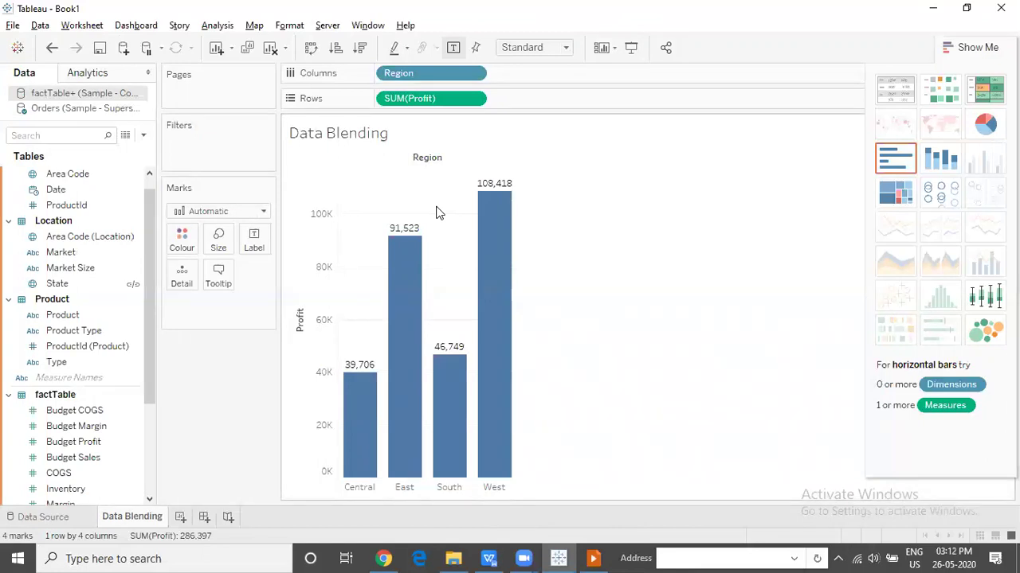
pyautogui.click(93, 109)
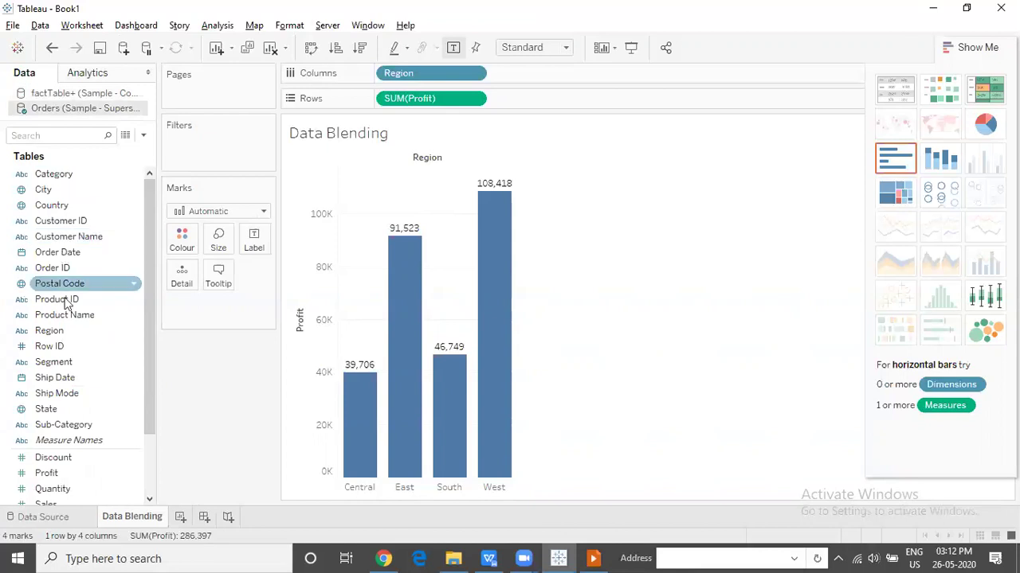
pyautogui.click(90, 94)
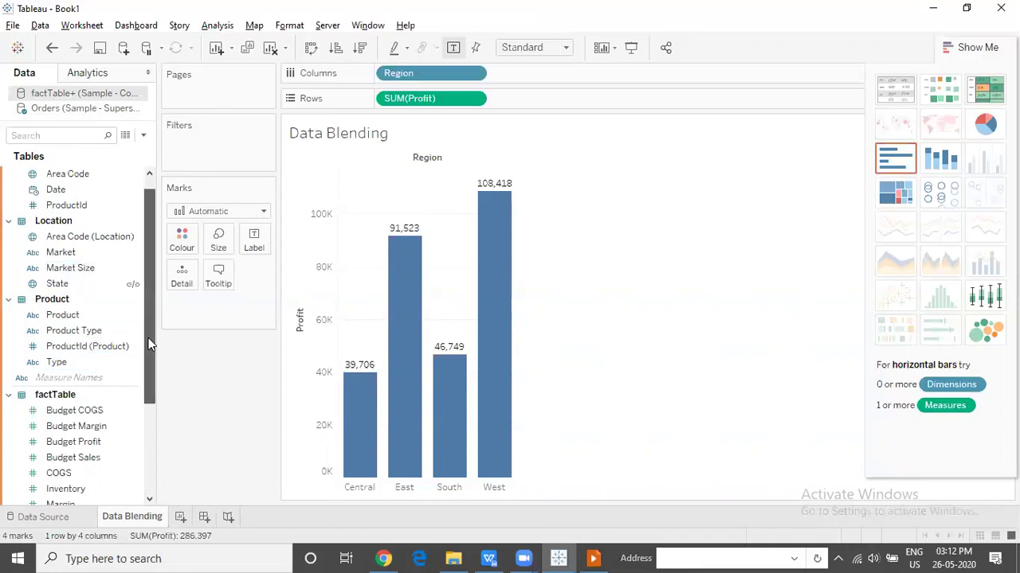
pyautogui.scroll(1, 148, 338)
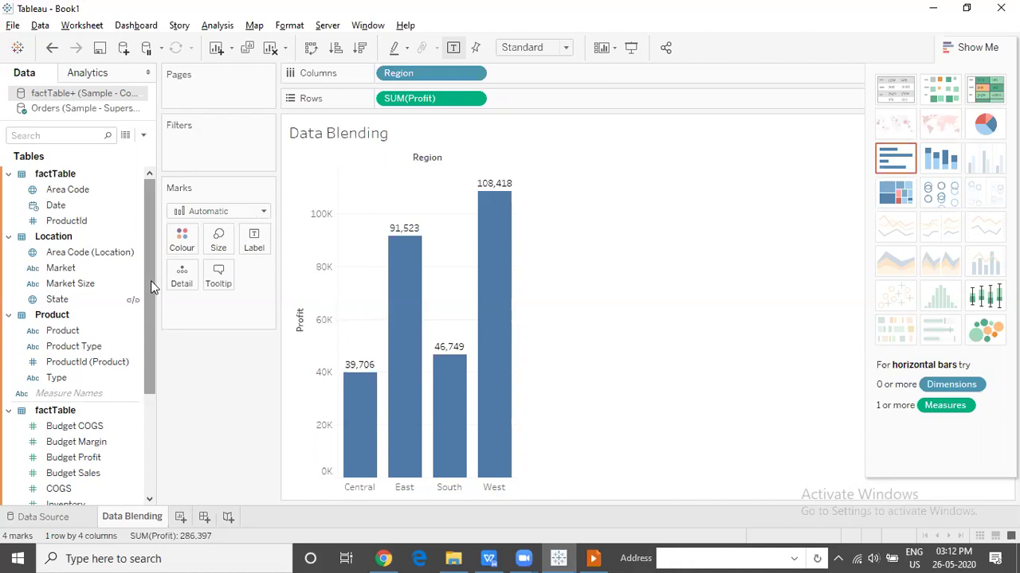
pyautogui.click(123, 111)
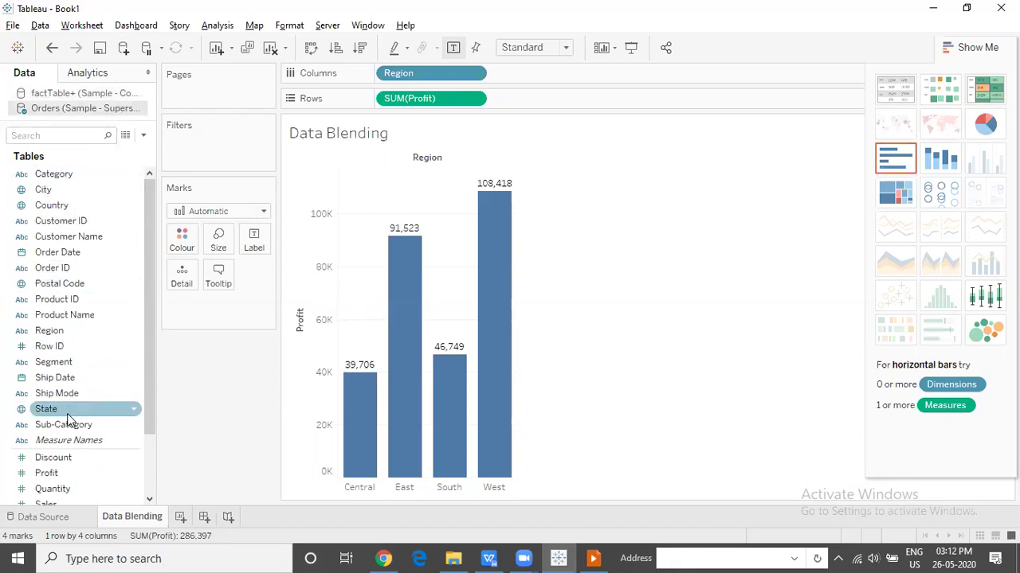
pyautogui.click(129, 97)
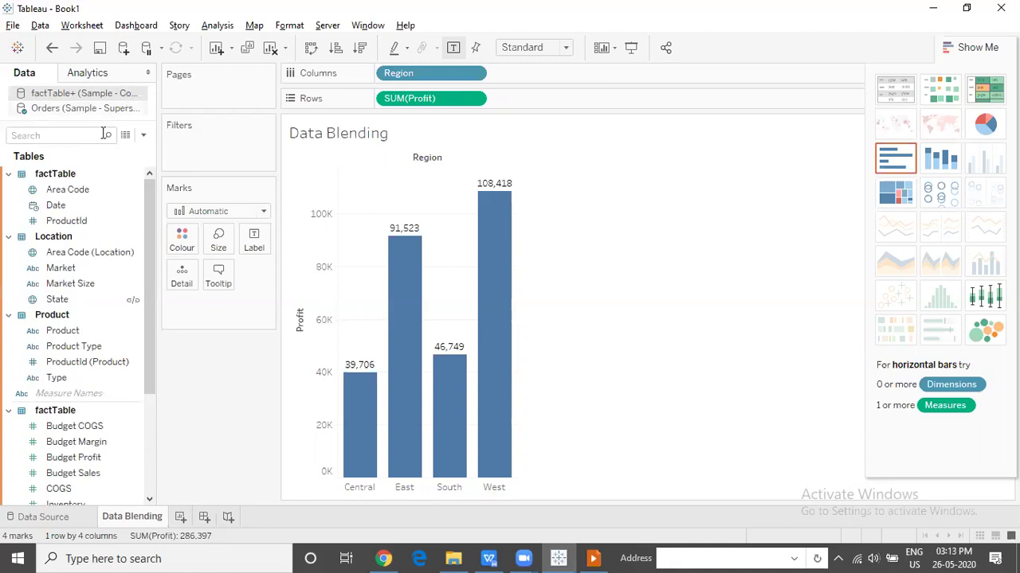
# Check the Region field in the Orders data source against the Location fields of factTable+ for a field to link on
pyautogui.click(73, 301)
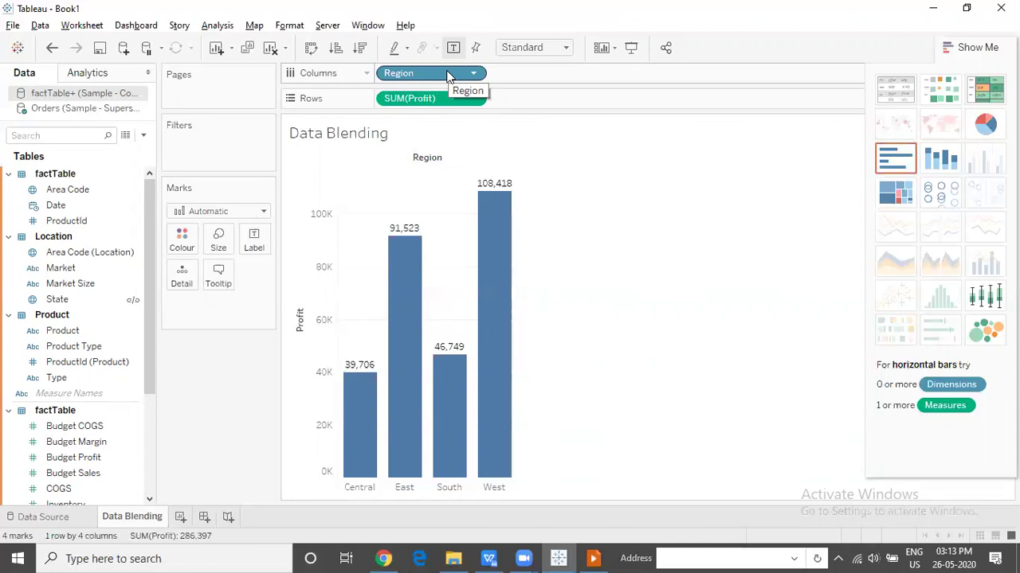
pyautogui.click(99, 109)
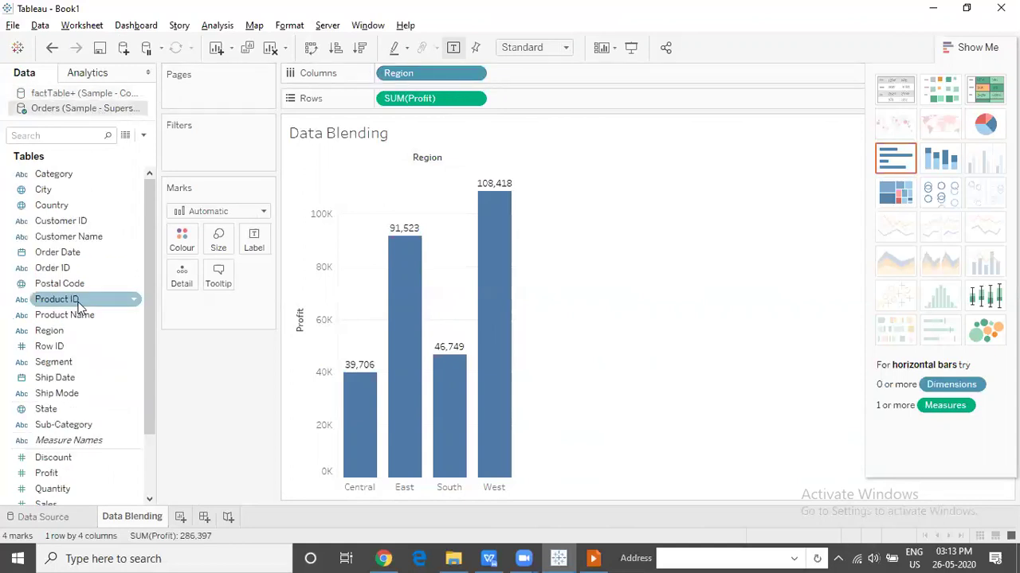
pyautogui.click(78, 332)
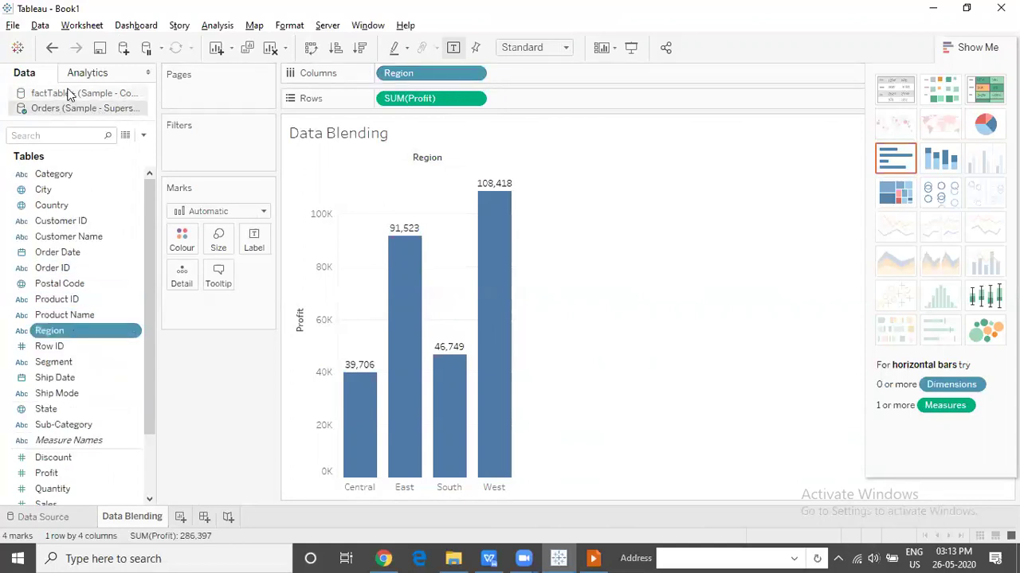
pyautogui.click(69, 94)
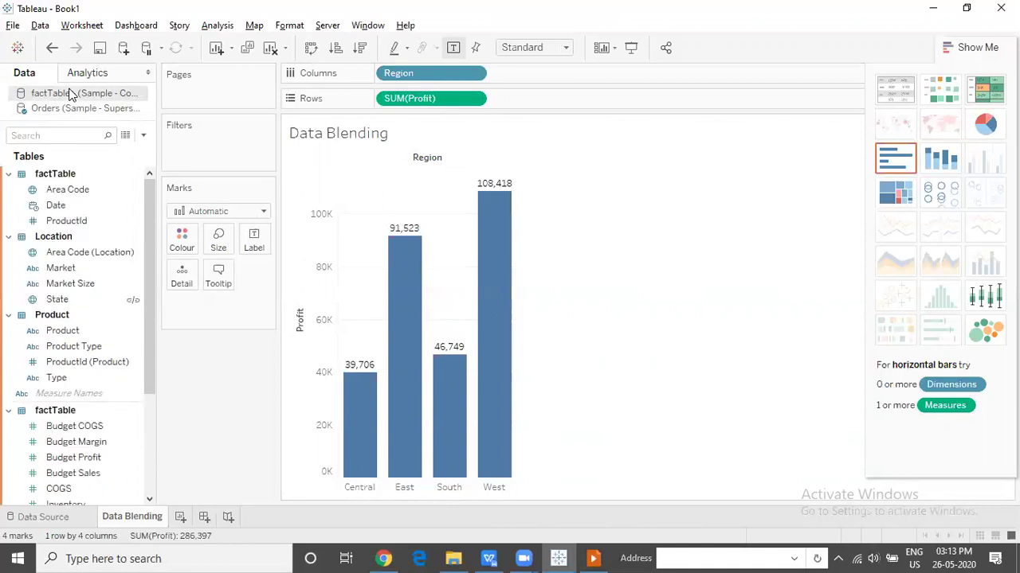
# Rename the Market field in the Location table of the factTable+ data source as Region
pyautogui.click(89, 270)
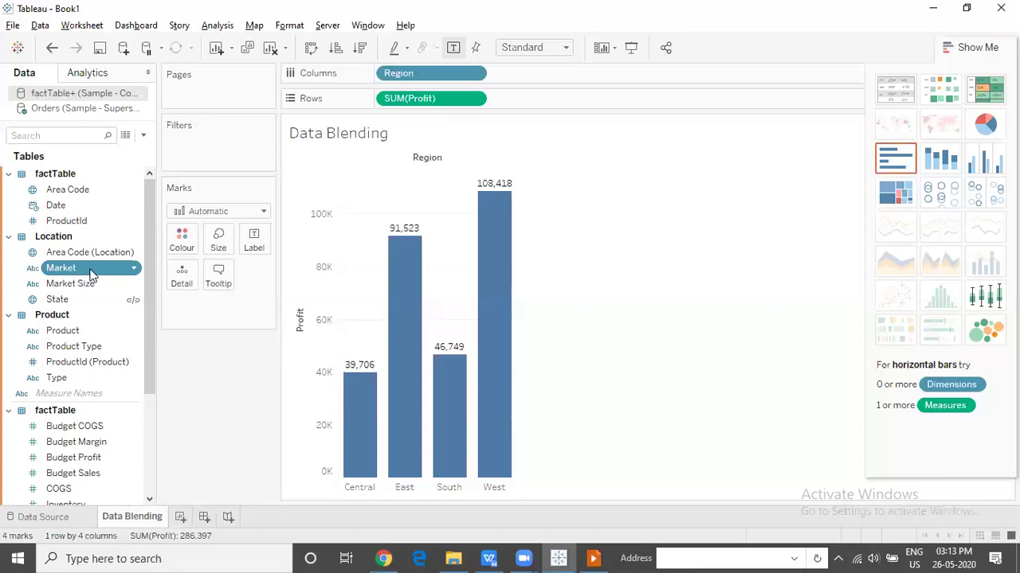
pyautogui.rightClick(91, 274)
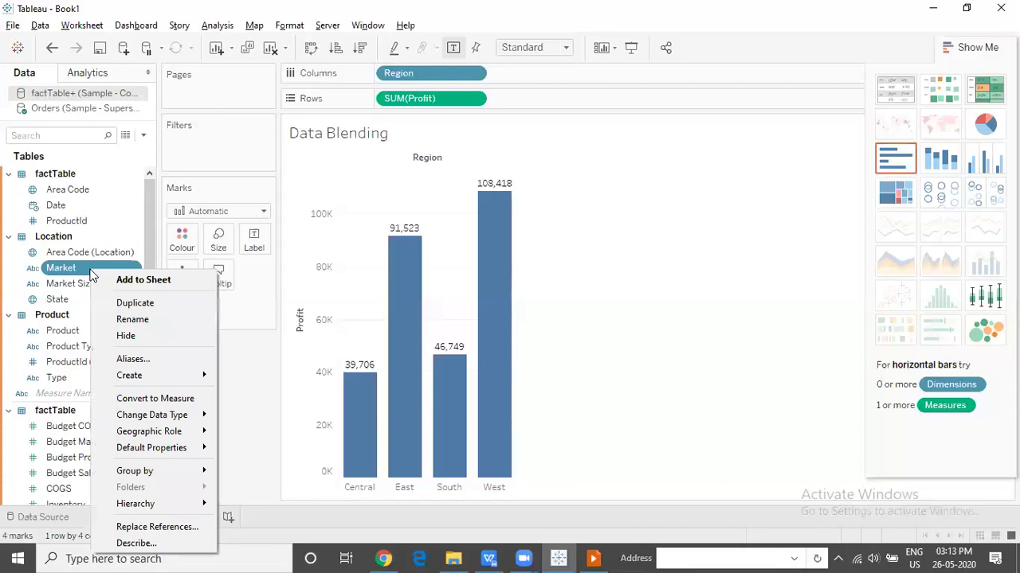
pyautogui.click(148, 320)
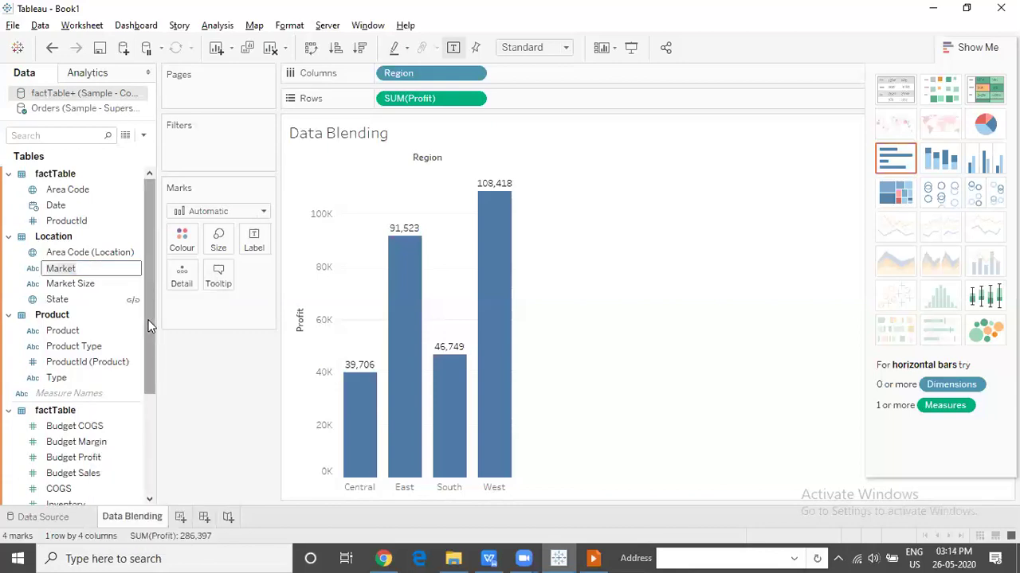
pyautogui.write('Refion')
pyautogui.press('Return')
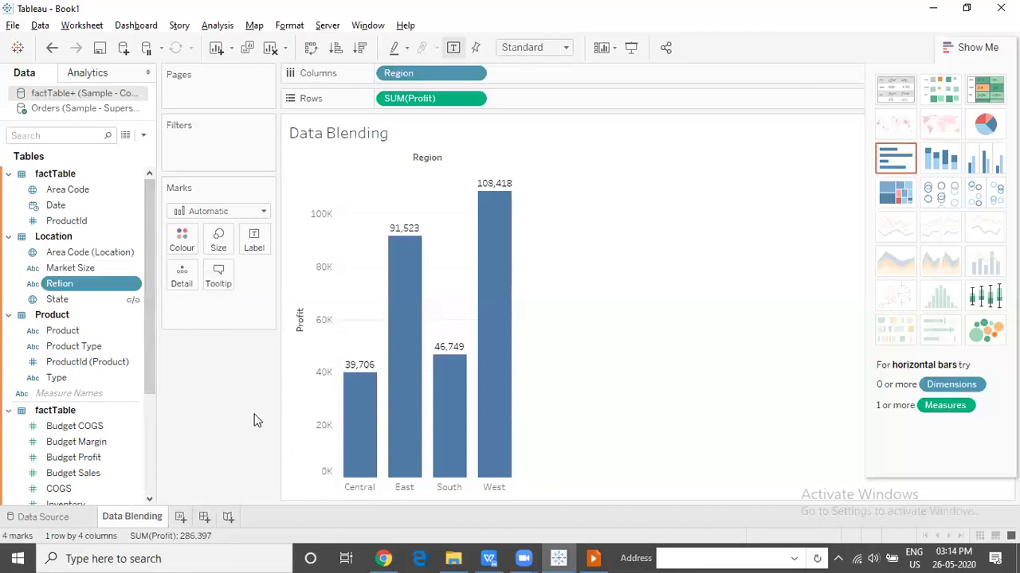
pyautogui.rightClick(90, 284)
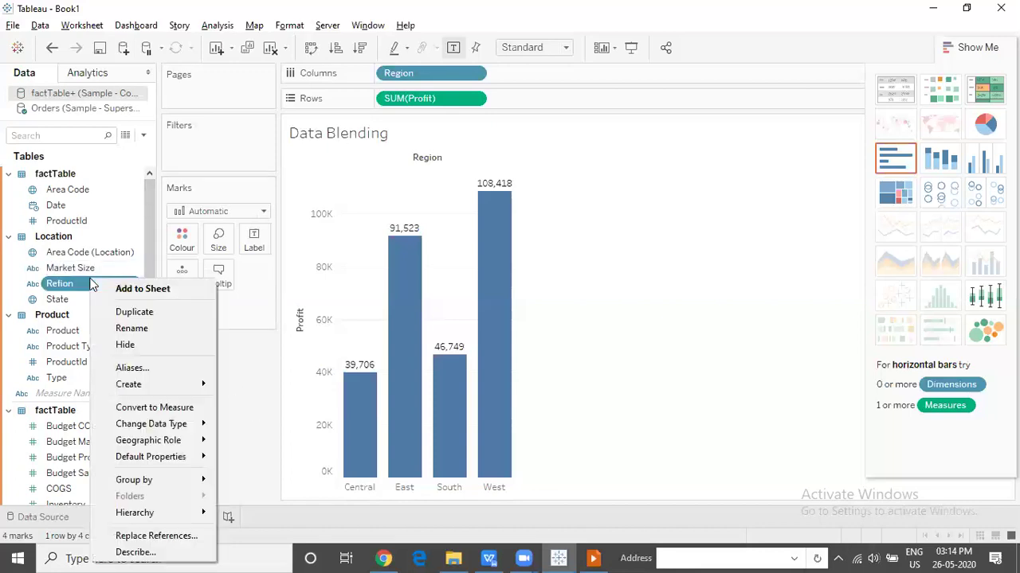
pyautogui.click(131, 328)
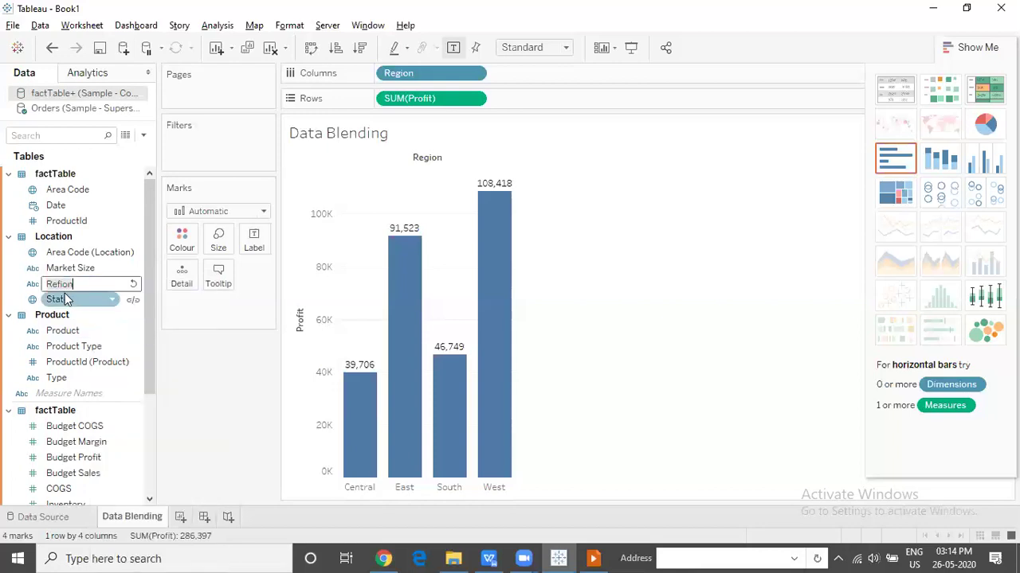
pyautogui.click(60, 284)
pyautogui.press('BackSpace')
pyautogui.write('g')
pyautogui.press('Return')
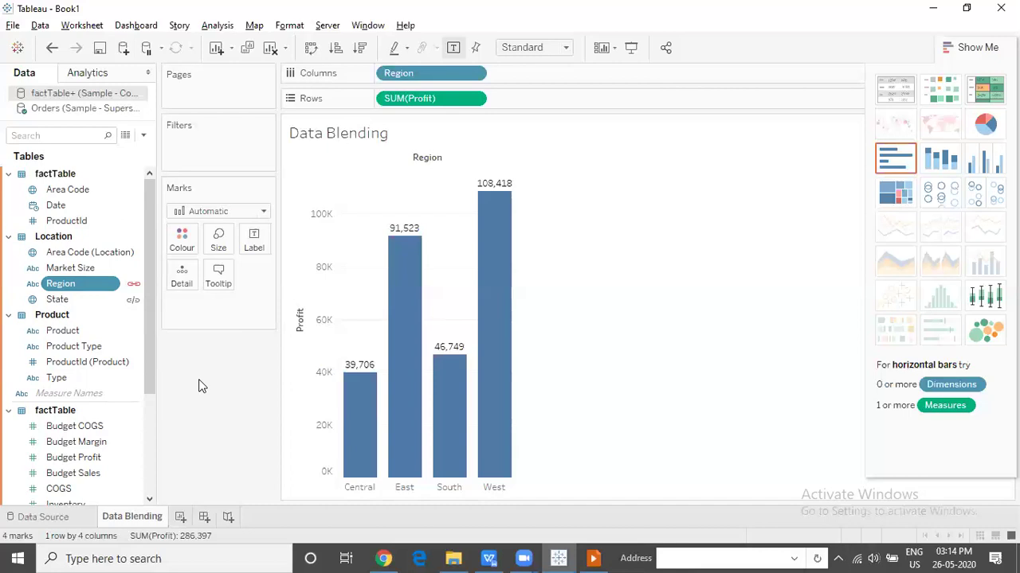
# Add Profit from the Coffee Chain factTable to the rows, after the Superstore Profit measure
pyautogui.click(148, 460)
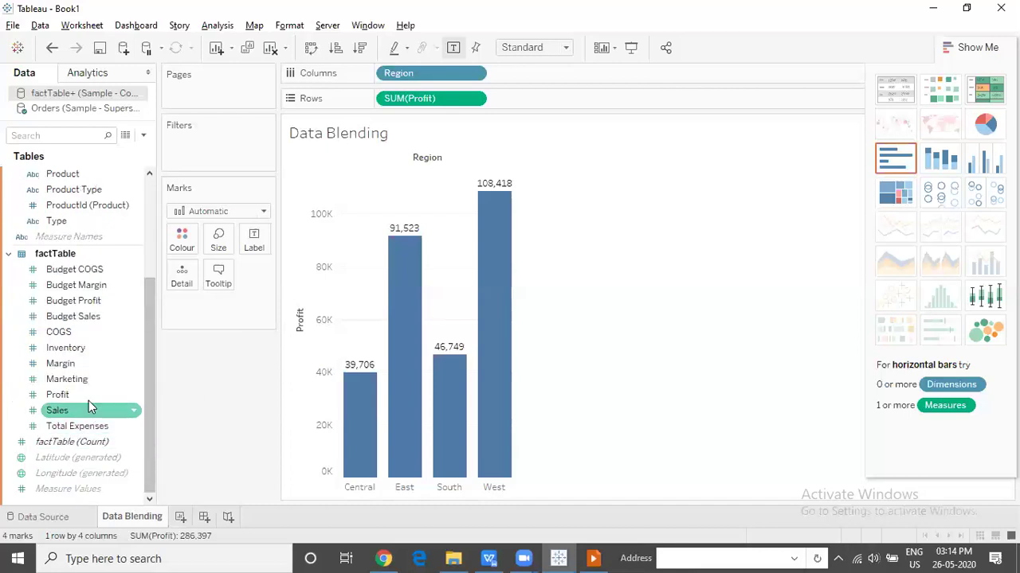
pyautogui.moveTo(85, 396)
pyautogui.mouseDown()
pyautogui.moveTo(626, 102)
pyautogui.moveTo(581, 99)
pyautogui.mouseUp()
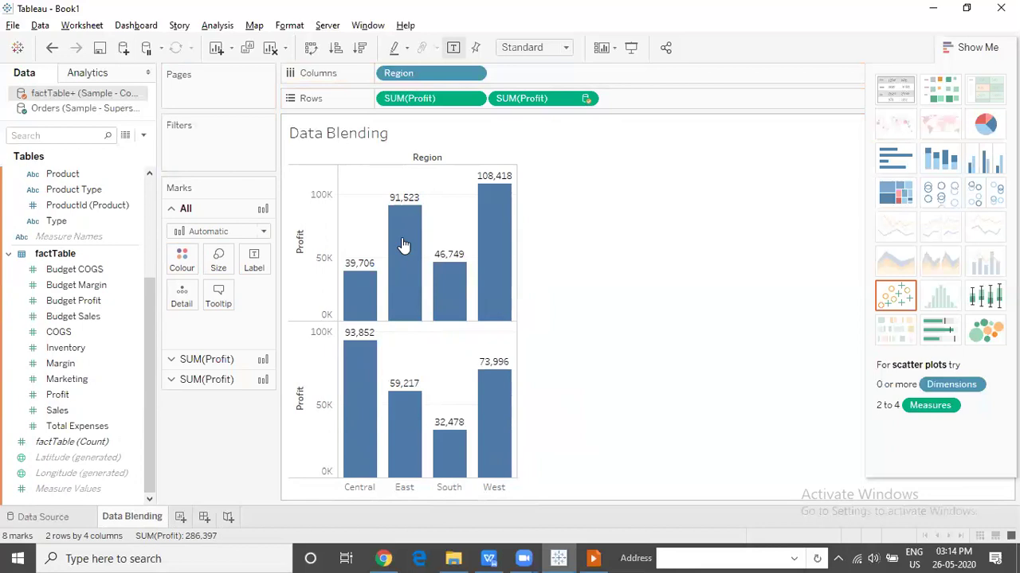
# Examine the two Profit charts by region and which data source, Orders or factTable+, each one comes from
pyautogui.moveTo(426, 205)
pyautogui.click(318, 213)
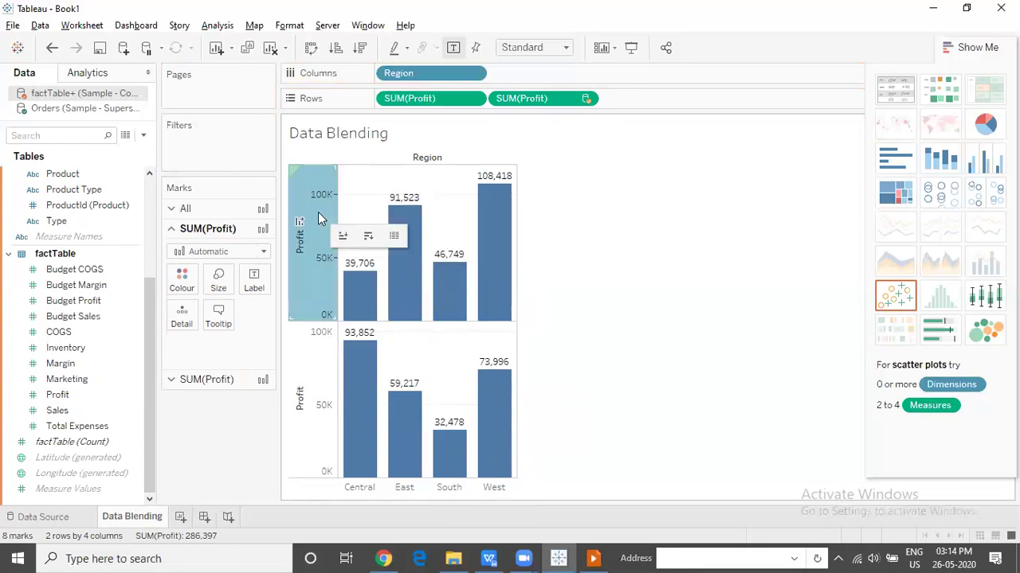
pyautogui.click(314, 373)
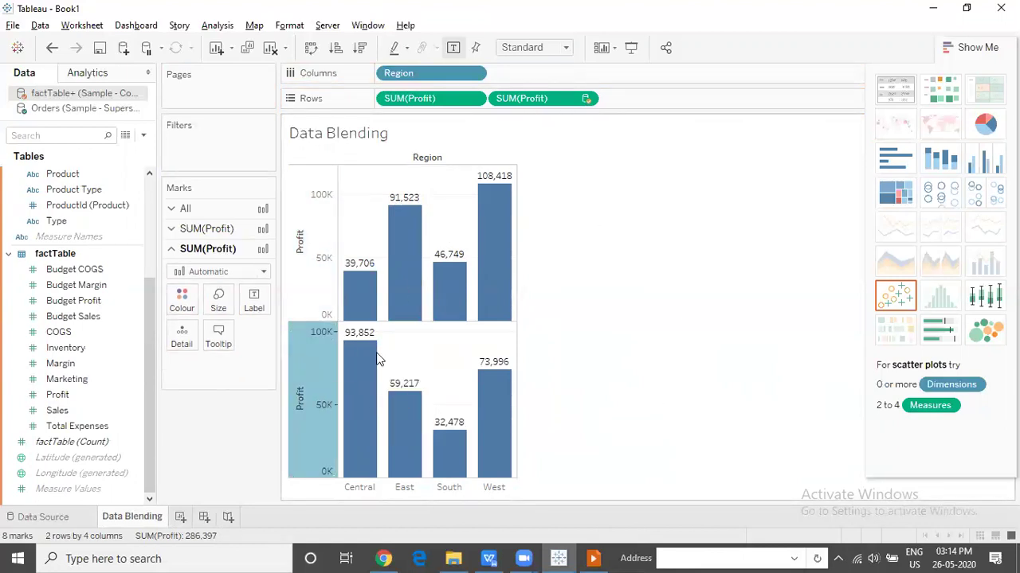
pyautogui.click(599, 289)
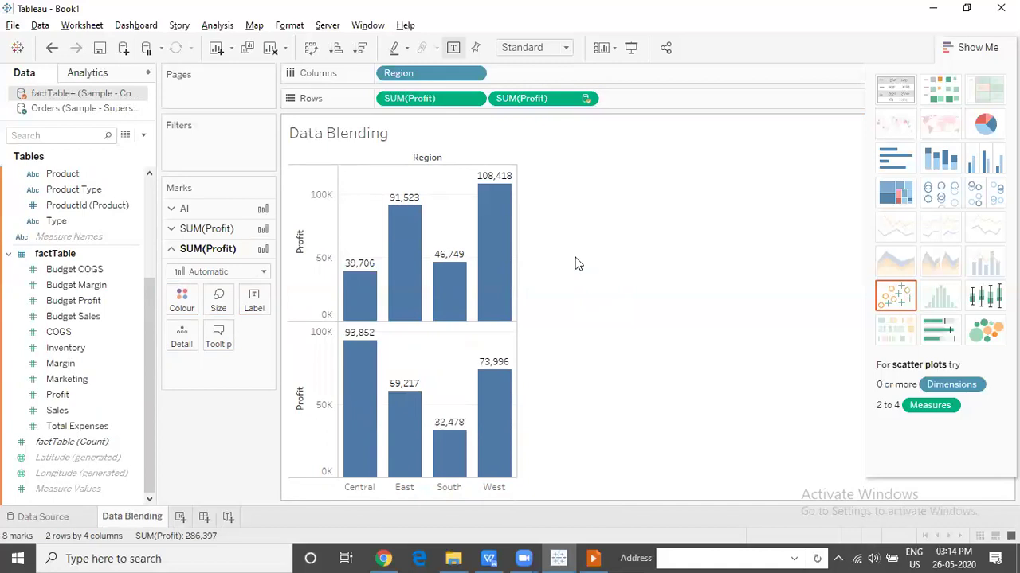
pyautogui.click(84, 109)
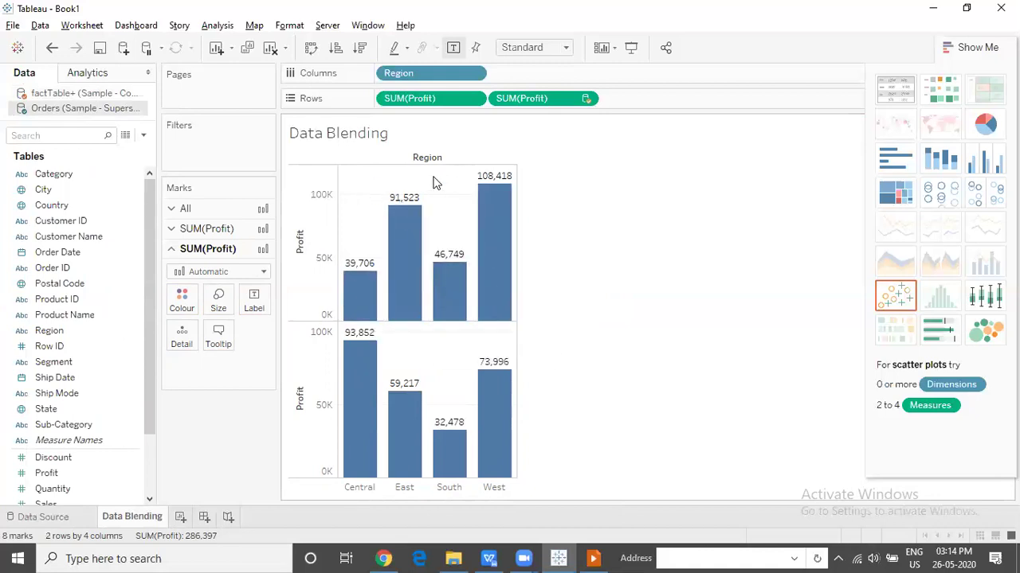
pyautogui.click(125, 96)
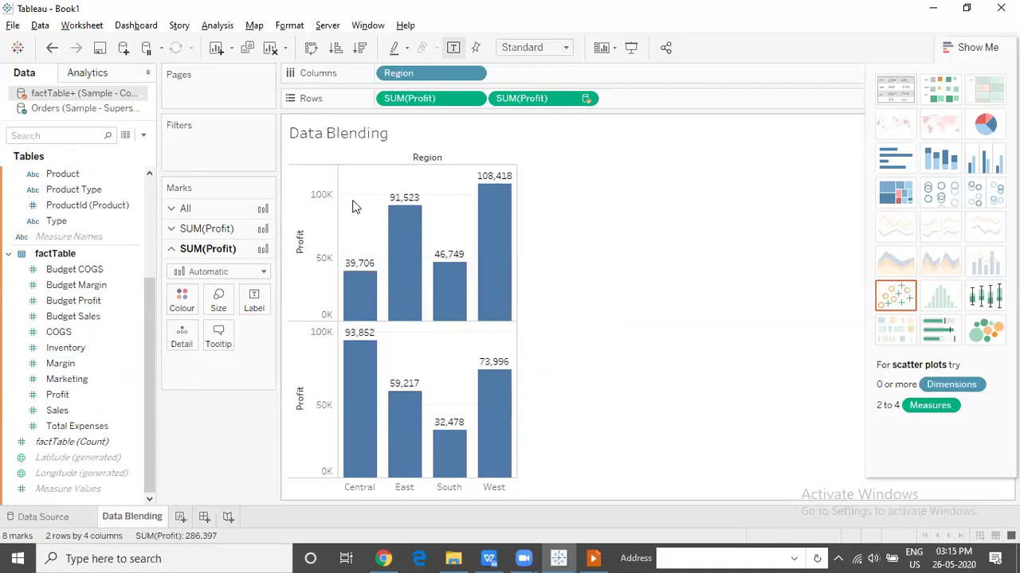
pyautogui.click(309, 225)
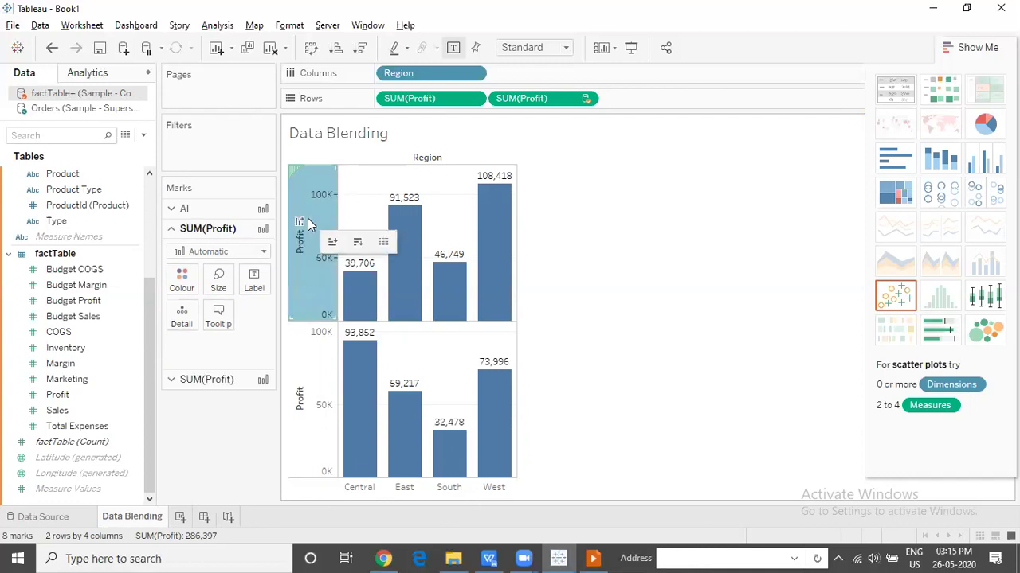
pyautogui.click(328, 365)
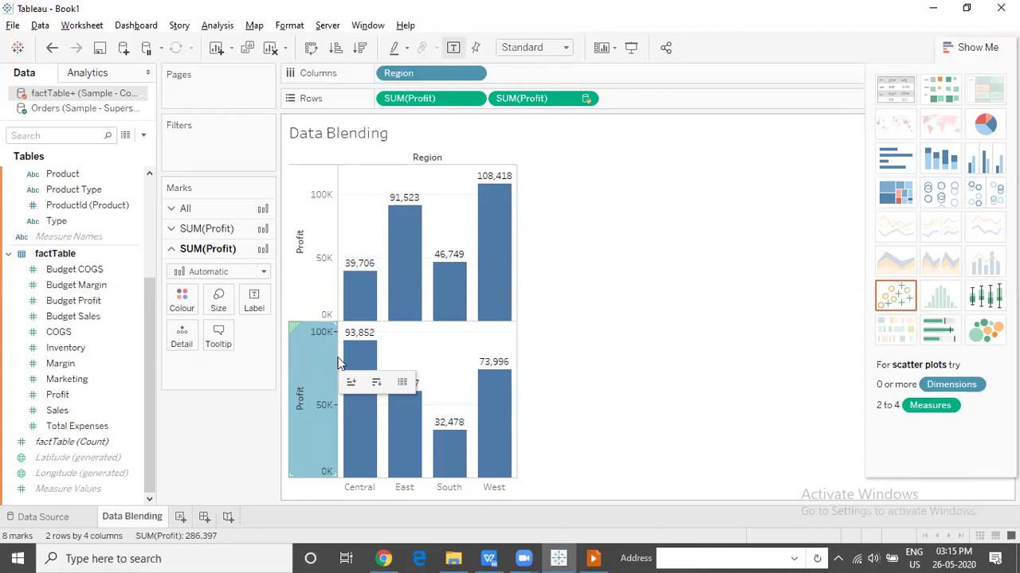
pyautogui.click(627, 297)
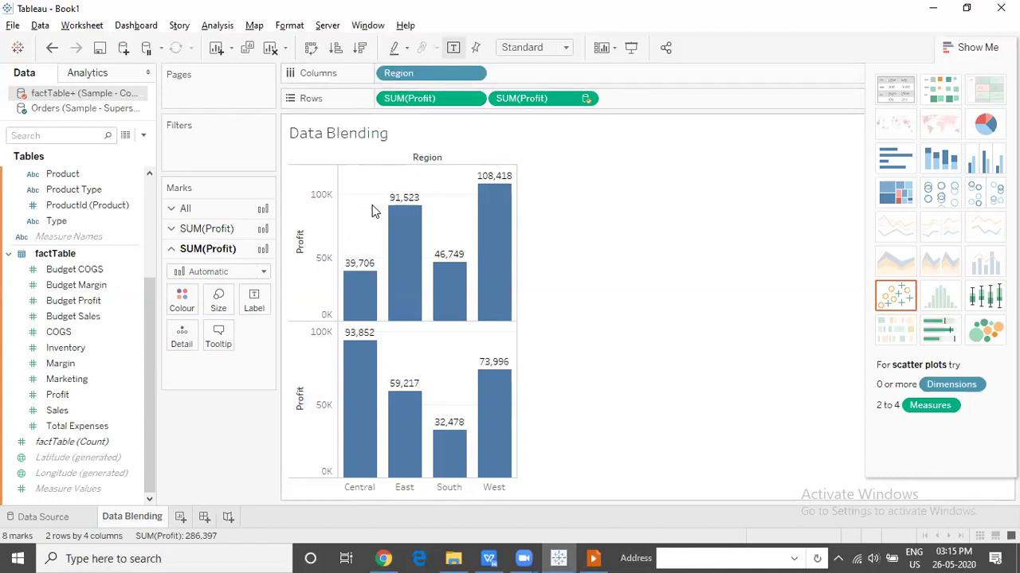
# Set the title of the upper Profit axis, from the Orders data source, to "Superstore - Profit"
pyautogui.click(75, 111)
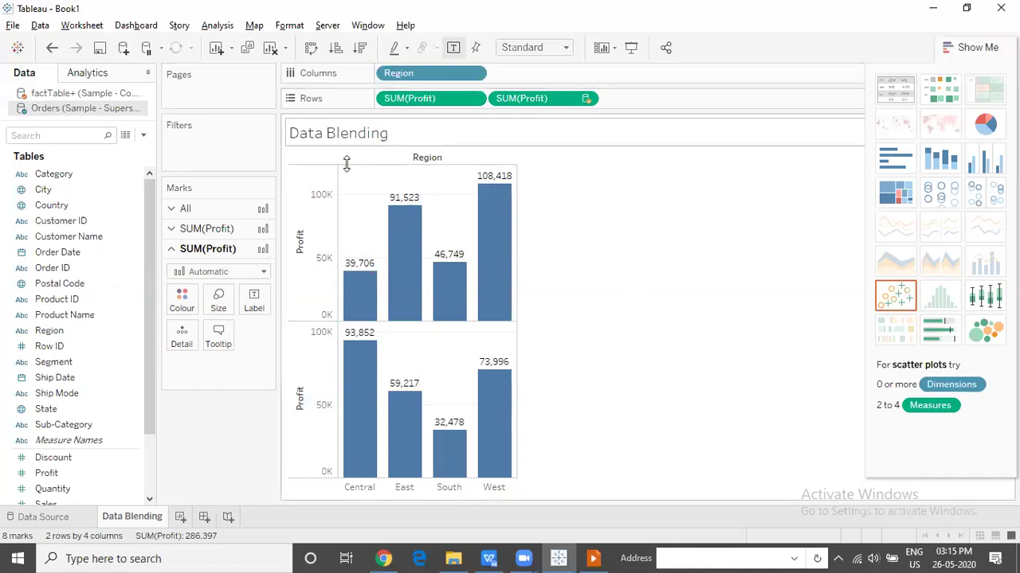
pyautogui.click(320, 204)
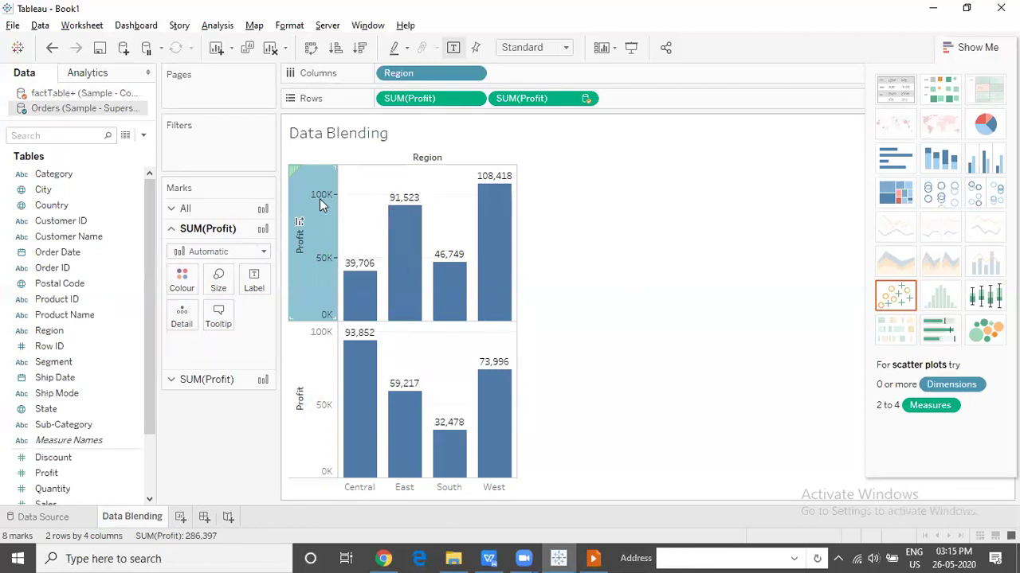
pyautogui.rightClick(319, 198)
pyautogui.moveTo(384, 275)
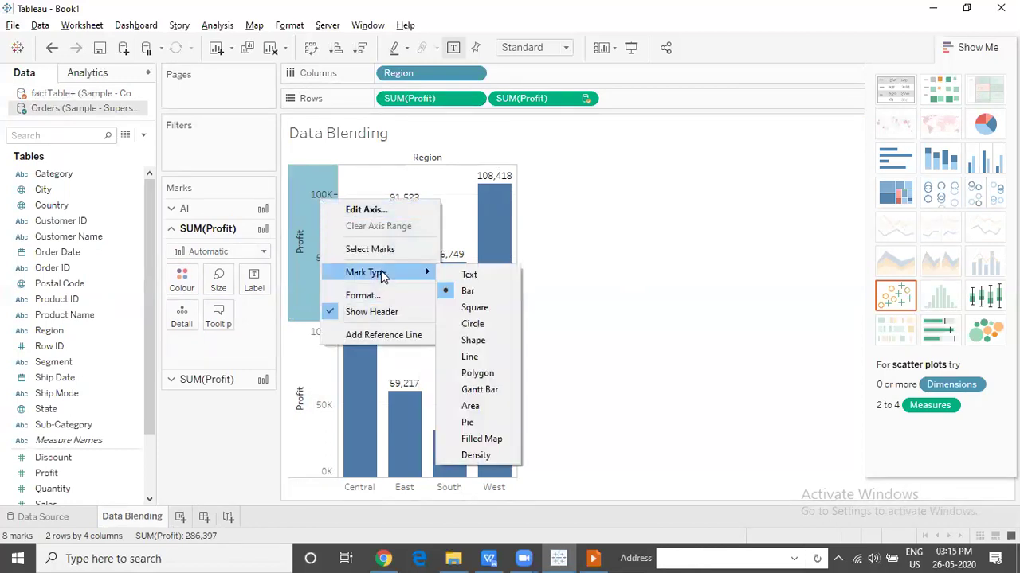
pyautogui.click(377, 211)
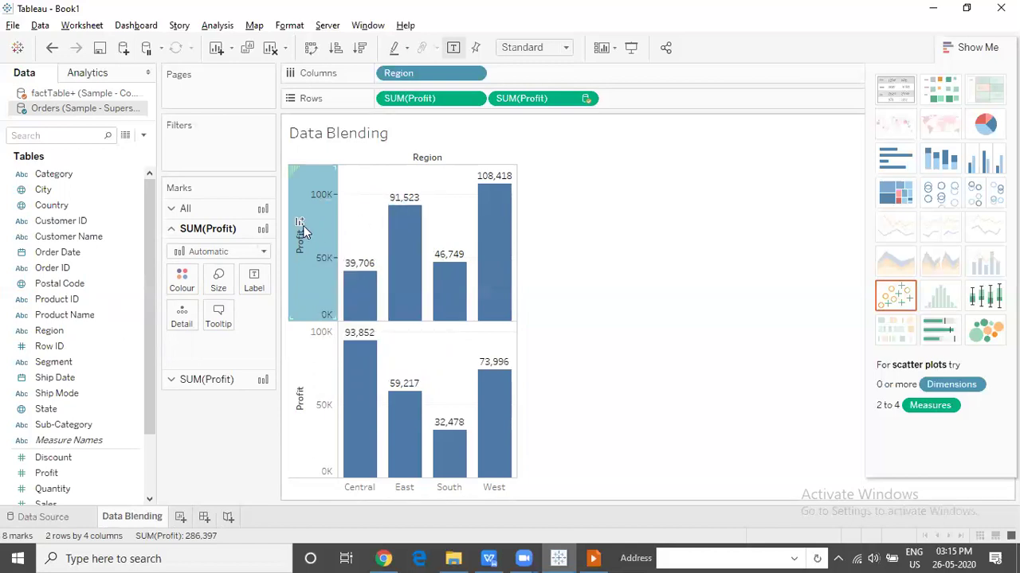
pyautogui.doubleClick(389, 374)
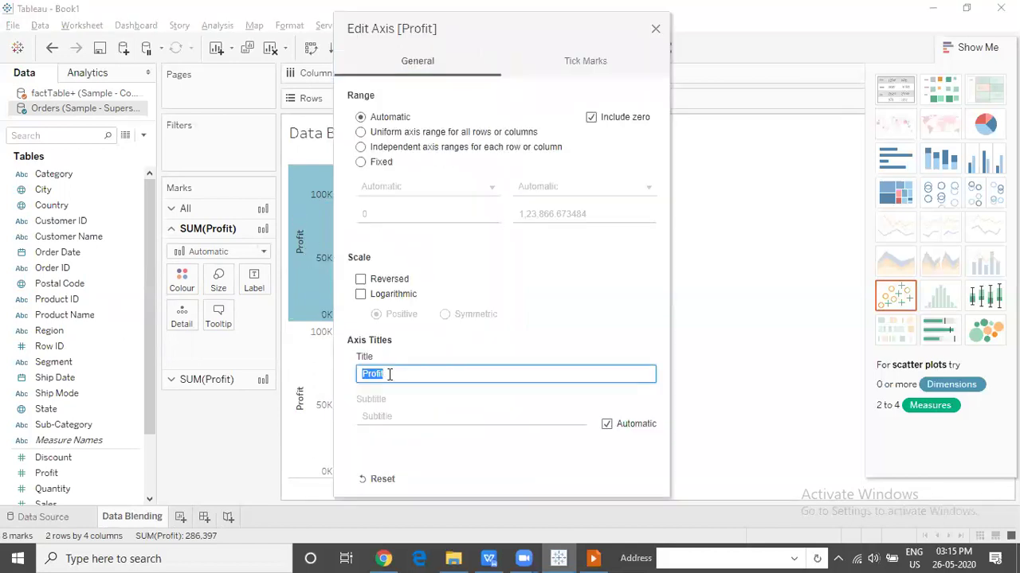
pyautogui.press('Left')
pyautogui.write('Super')
pyautogui.press('BackSpace')
pyautogui.write('store -')
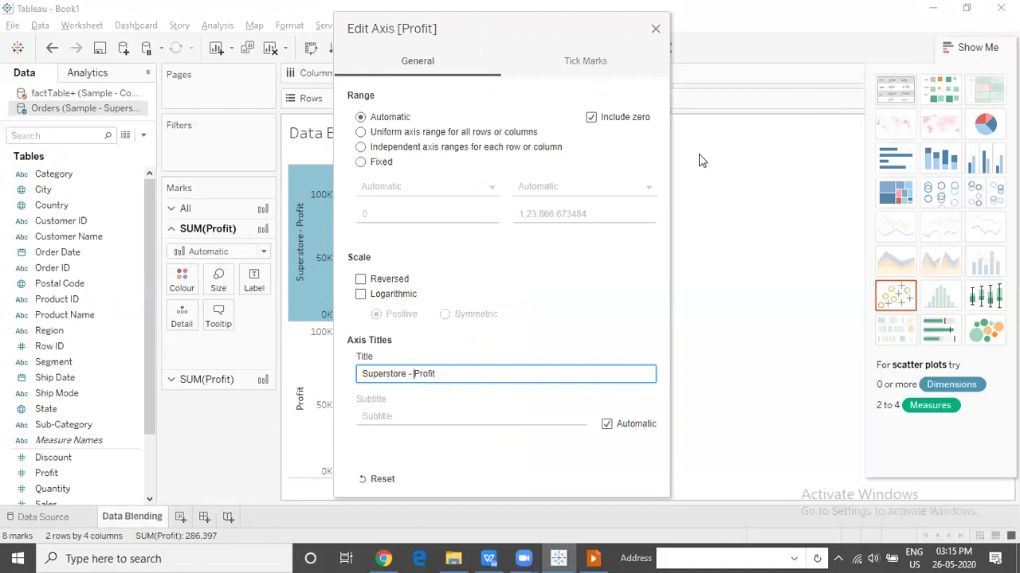
pyautogui.click(655, 28)
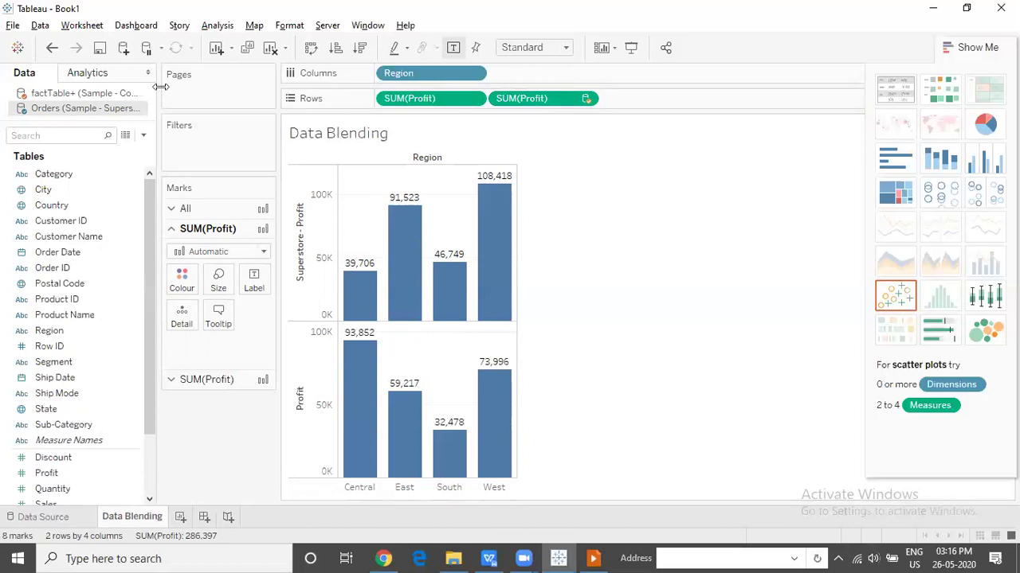
# Set the title of the lower Profit axis, from the factTable+ data source, to "Coffee Chain - Profit"
pyautogui.click(84, 94)
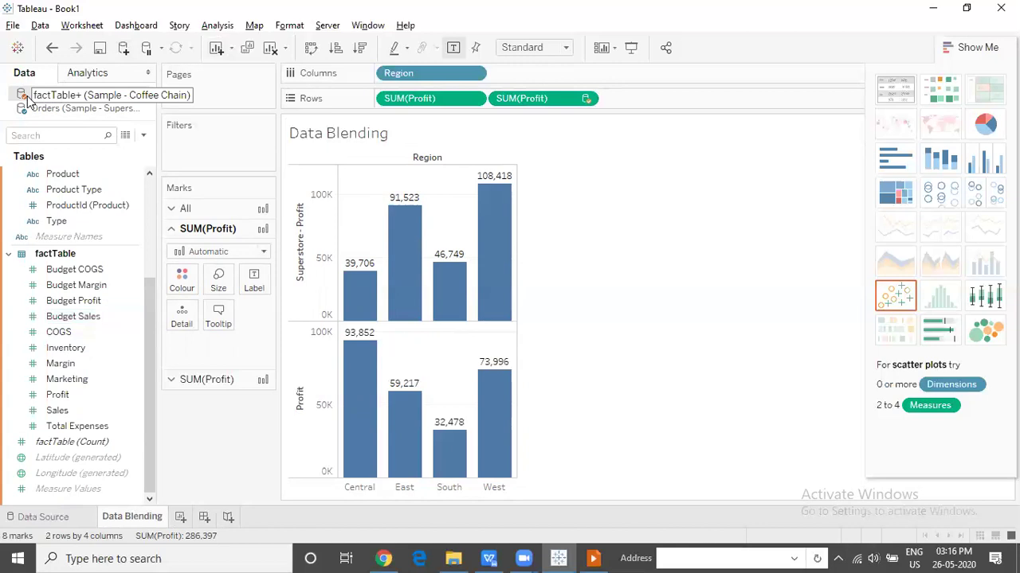
pyautogui.click(321, 358)
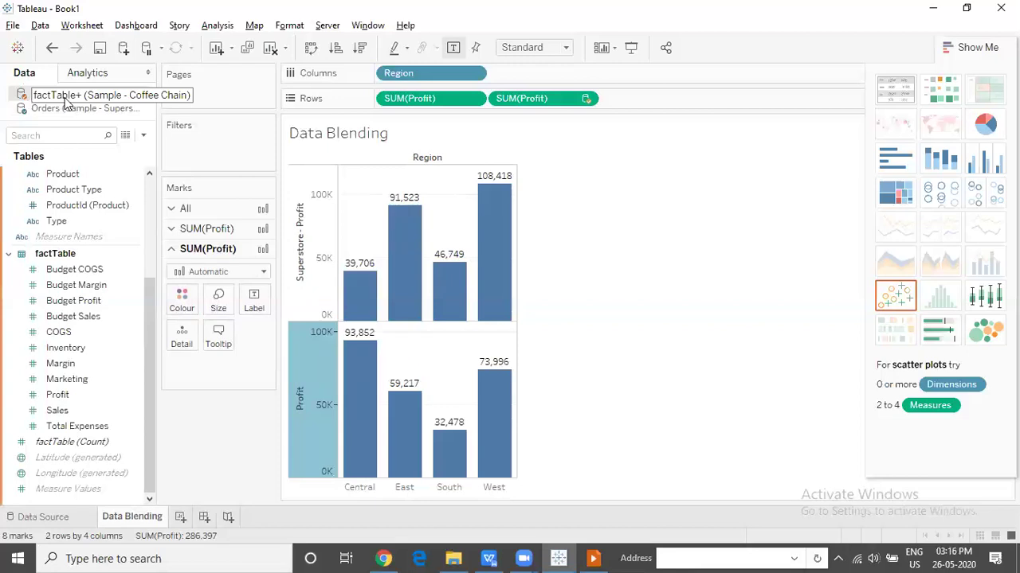
pyautogui.rightClick(304, 356)
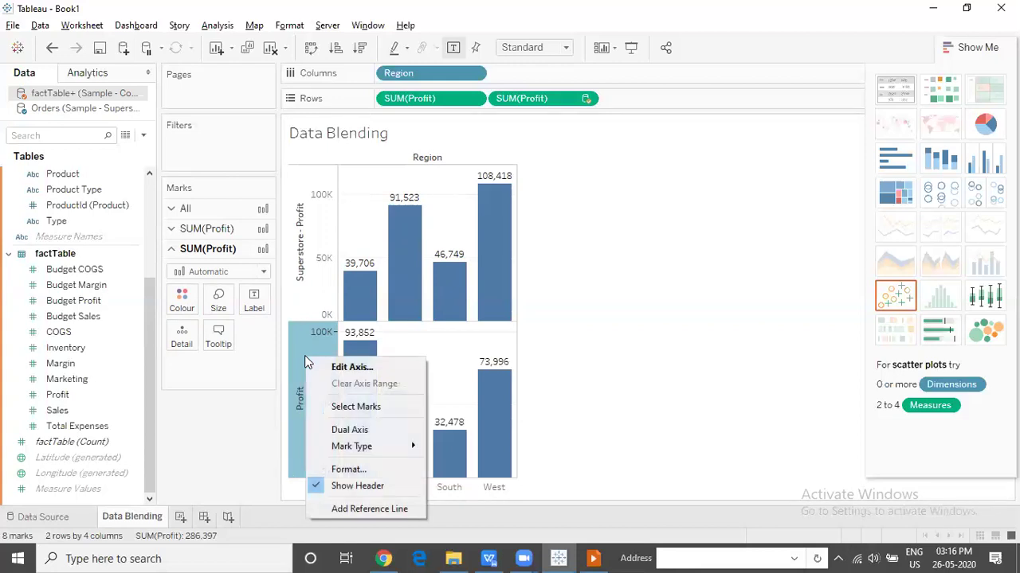
pyautogui.click(349, 366)
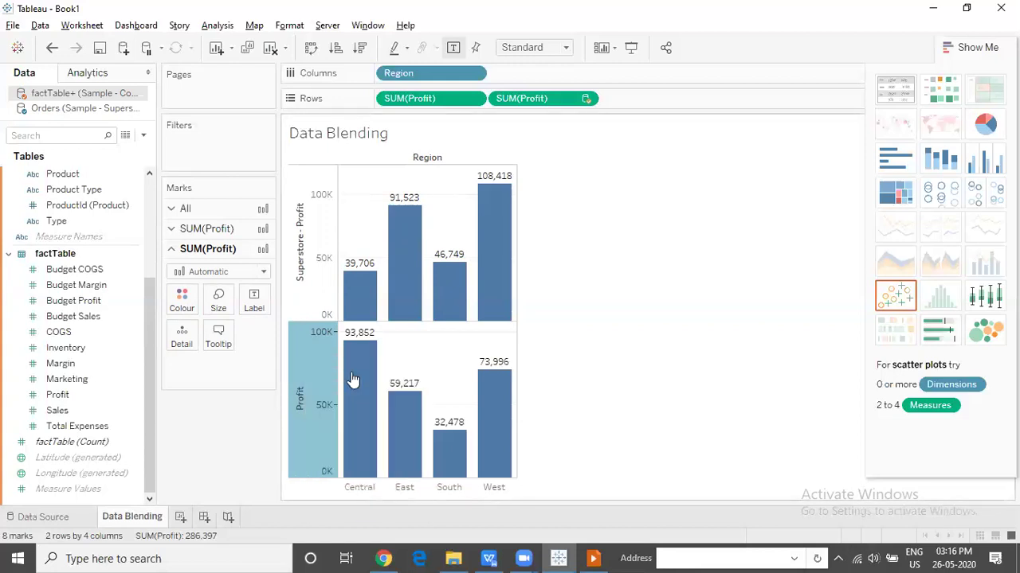
pyautogui.click(362, 374)
pyautogui.doubleClick(363, 374)
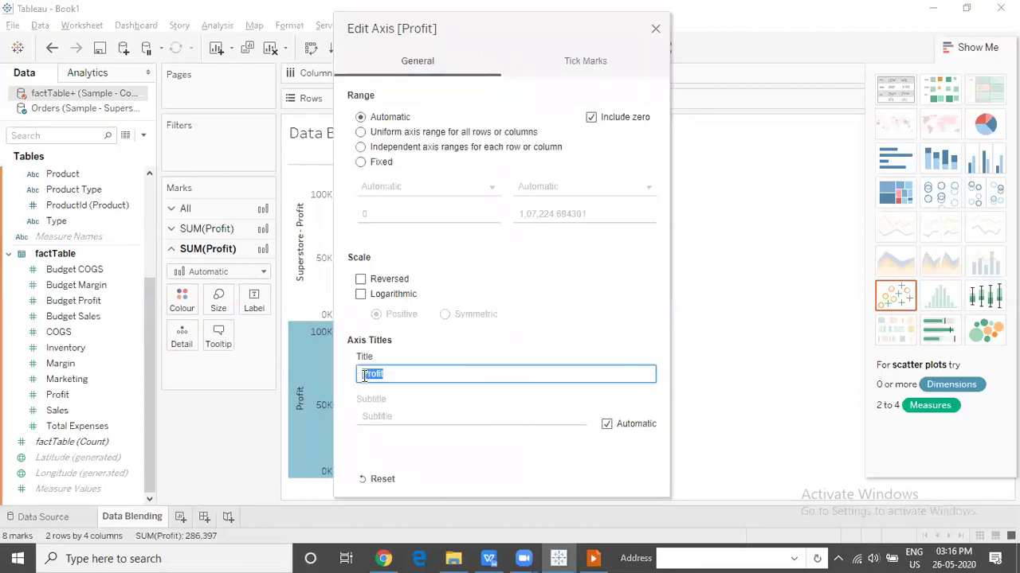
pyautogui.click(363, 375)
pyautogui.write('Coffe Chain -')
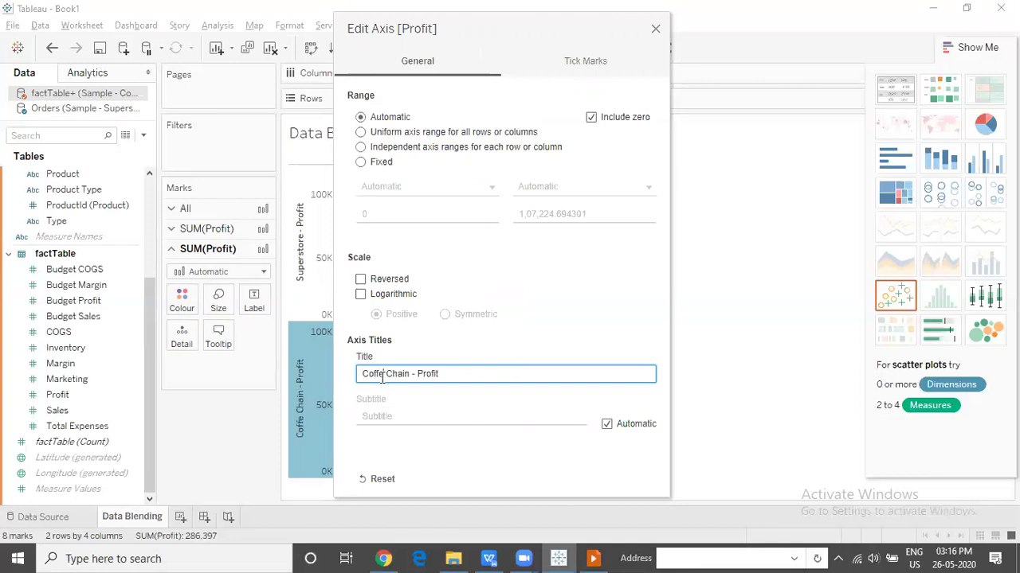
pyautogui.click(384, 374)
pyautogui.write('e')
pyautogui.click(654, 30)
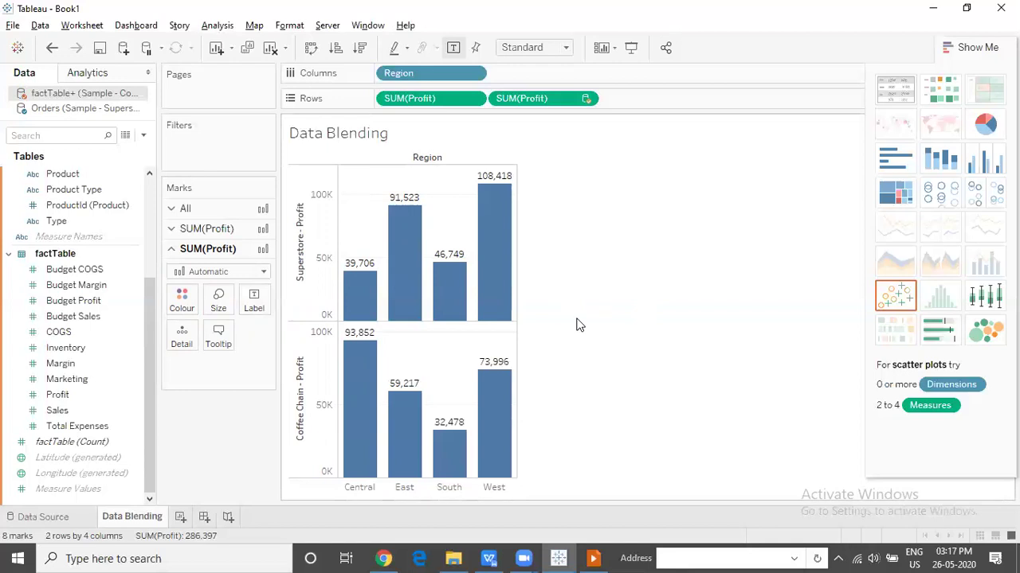
# Examine the Region field on the columns and its blending link in the factTable+ data source
pyautogui.click(406, 73)
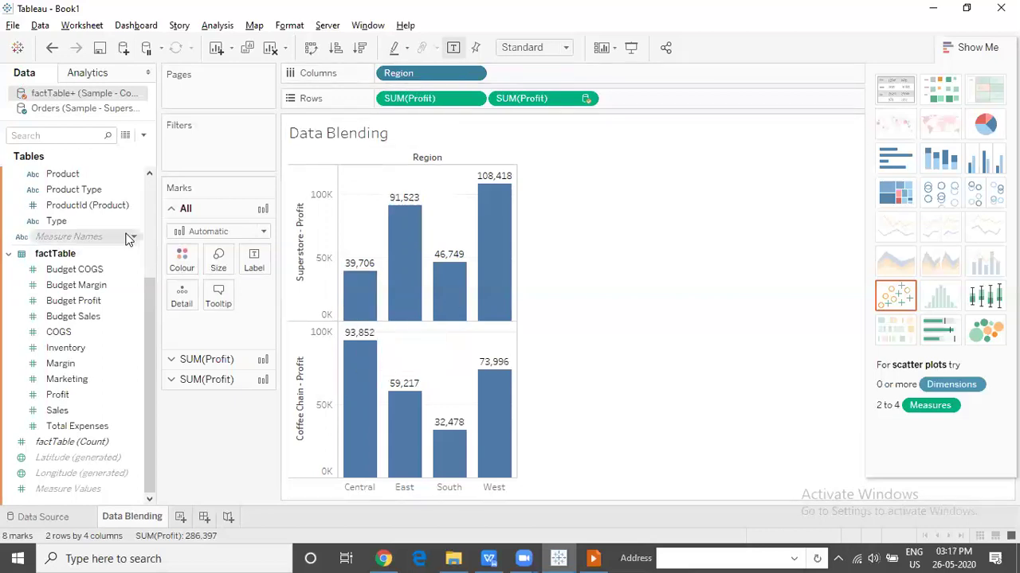
pyautogui.click(86, 109)
pyautogui.click(84, 94)
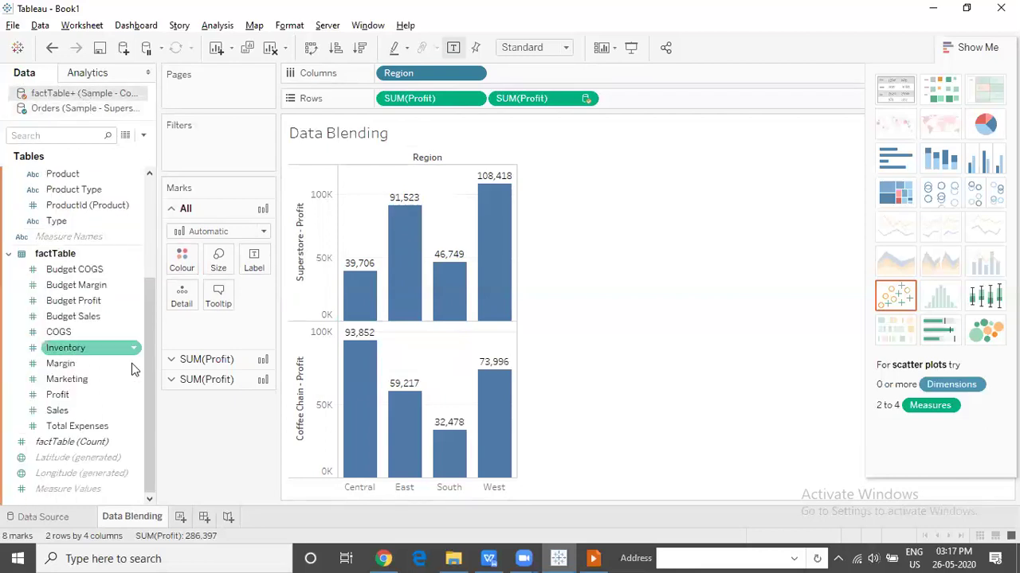
pyautogui.click(146, 208)
pyautogui.click(80, 285)
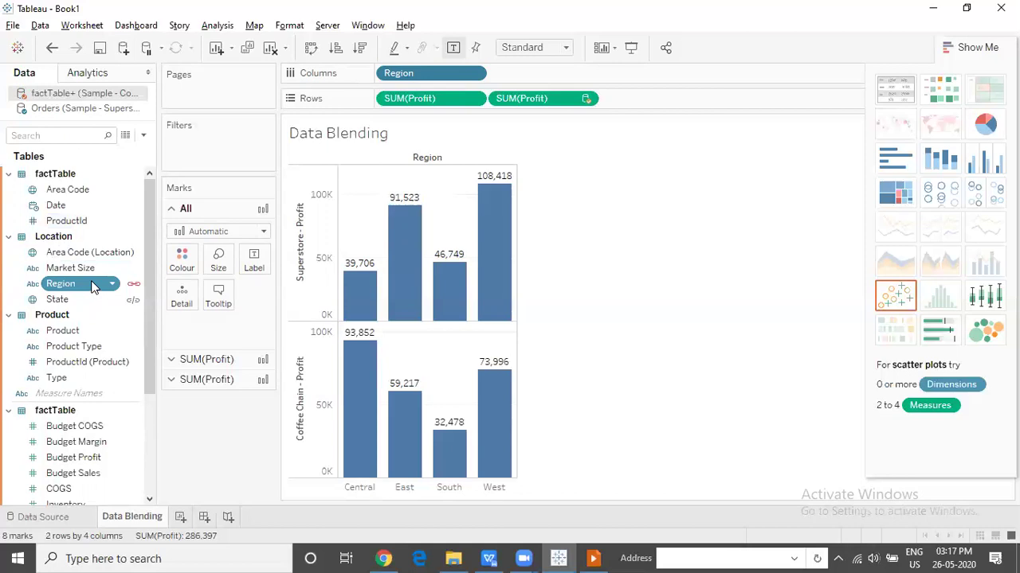
# Add a new worksheet and name it "Data Blending - Year Level"
pyautogui.click(180, 518)
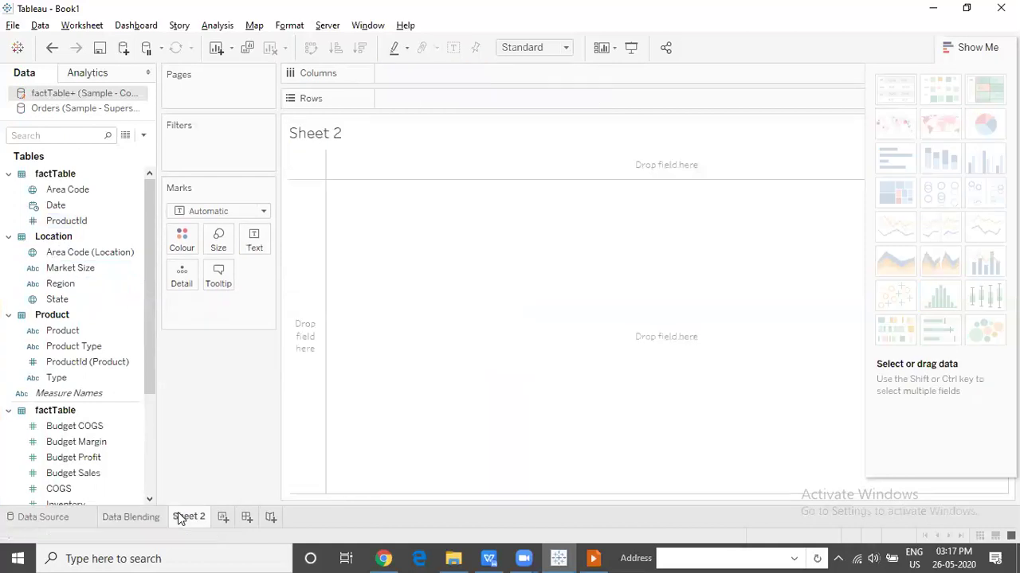
pyautogui.doubleClick(180, 518)
pyautogui.write('Data Blending - ')
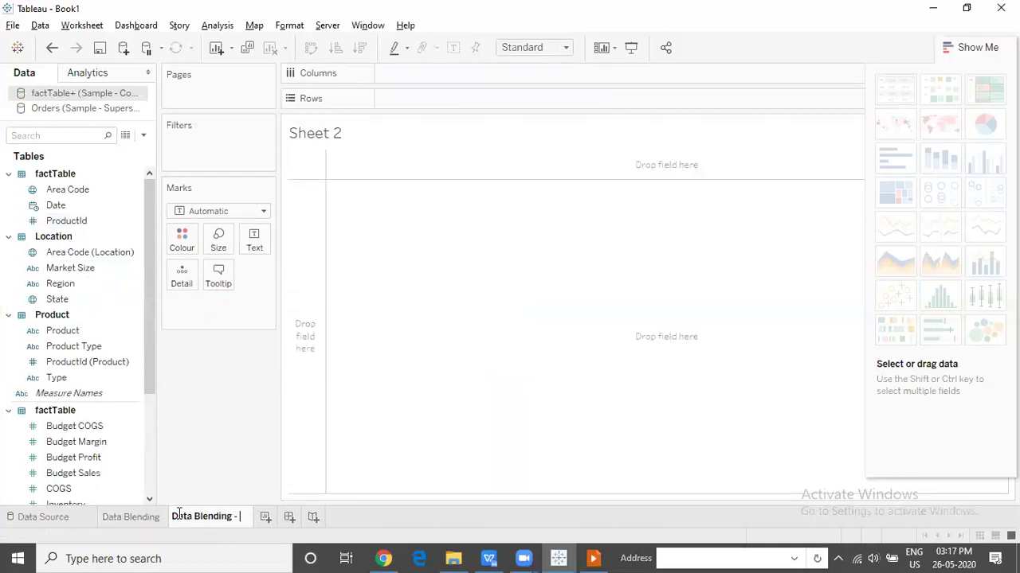
pyautogui.write('Year Level')
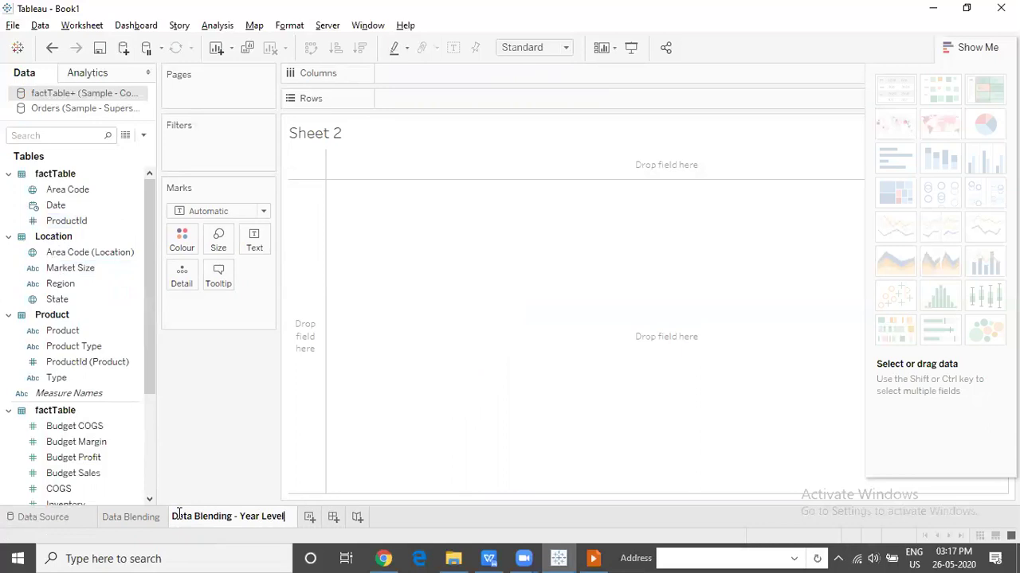
pyautogui.click(428, 340)
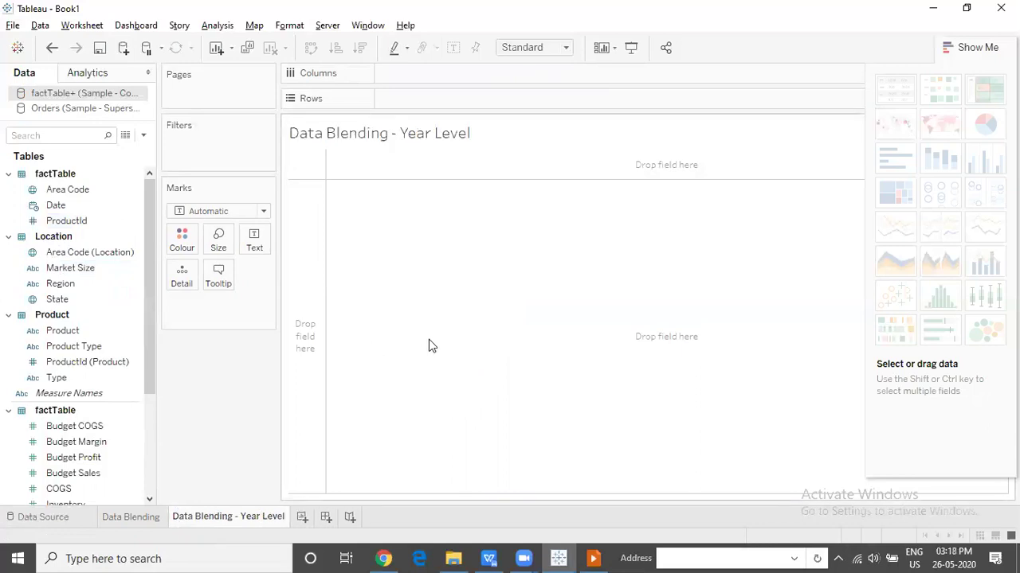
# Plot Profit by year of Order Date from the Orders data source, with the years as columns and Profit as rows
pyautogui.click(107, 112)
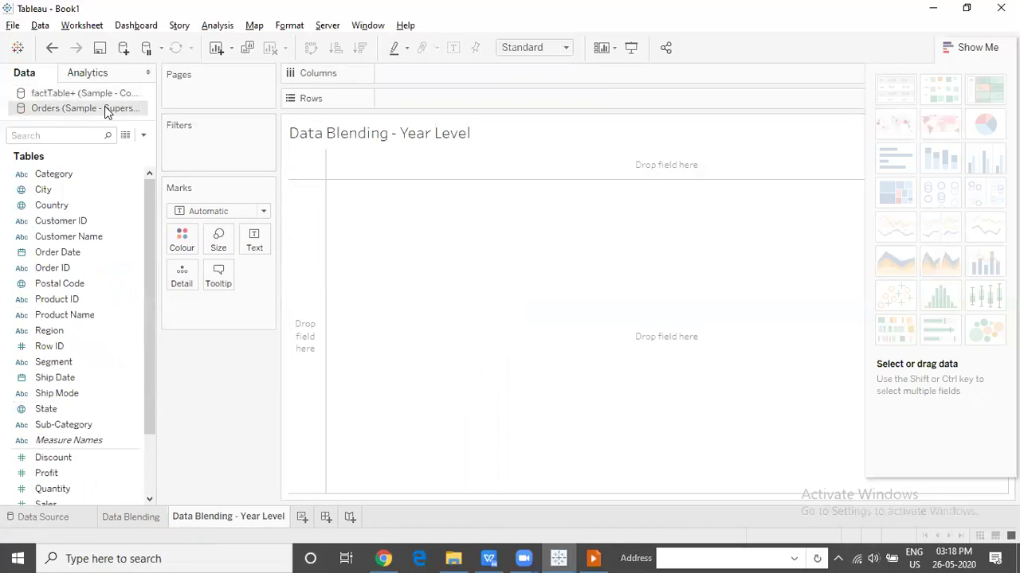
pyautogui.moveTo(56, 252); pyautogui.dragTo(401, 69)
pyautogui.moveTo(80, 473); pyautogui.dragTo(429, 97)
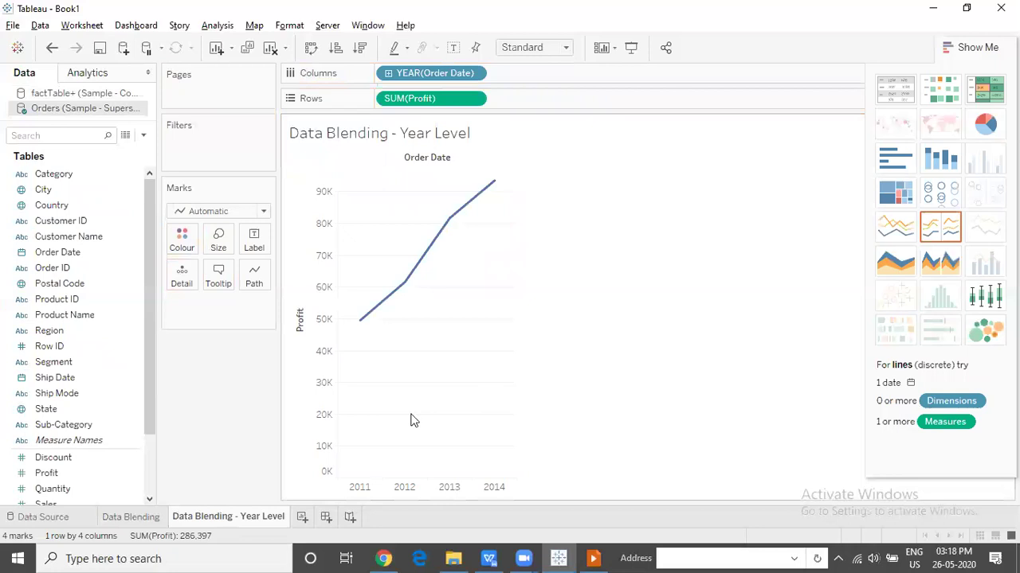
pyautogui.click(360, 487)
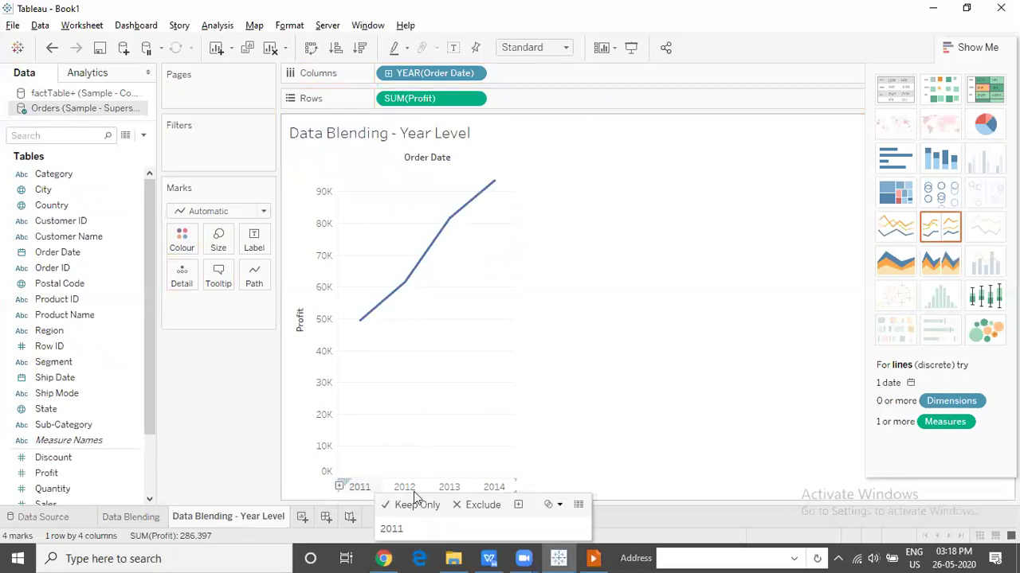
pyautogui.click(493, 487)
pyautogui.click(444, 339)
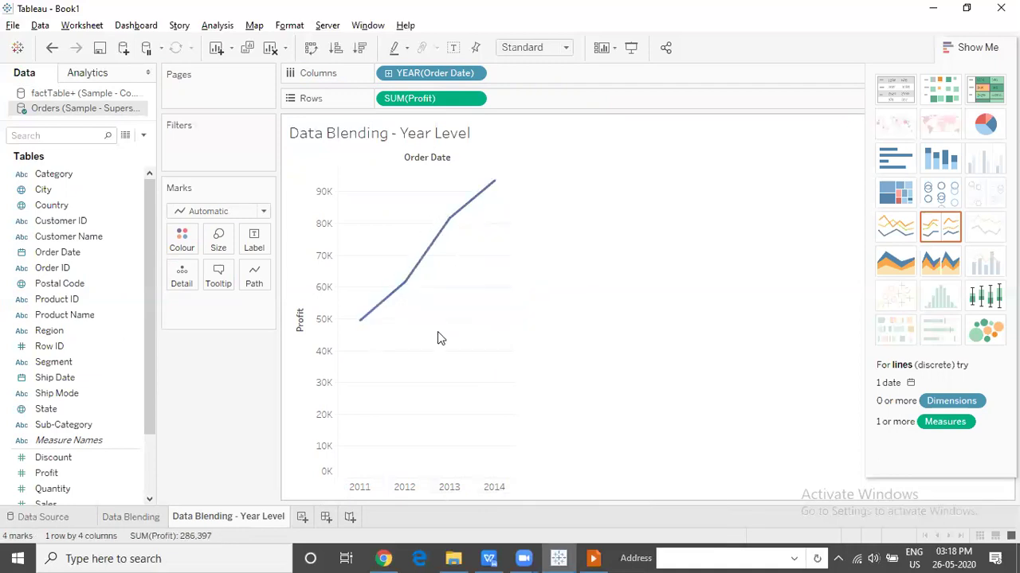
# Compare the Date field in factTable+ with the Order Date field in Orders, checking whether they are linked
pyautogui.click(124, 94)
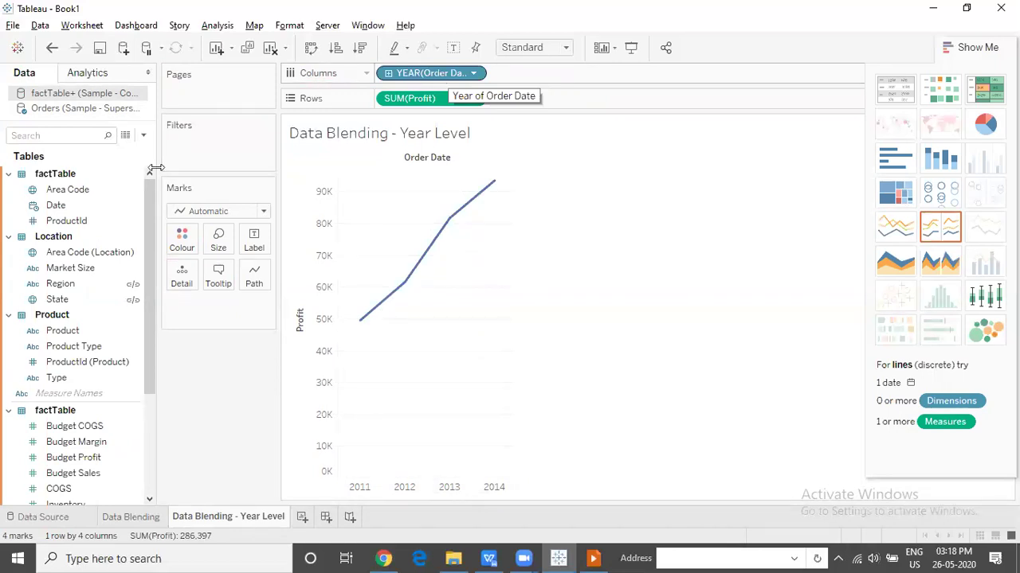
pyautogui.click(90, 207)
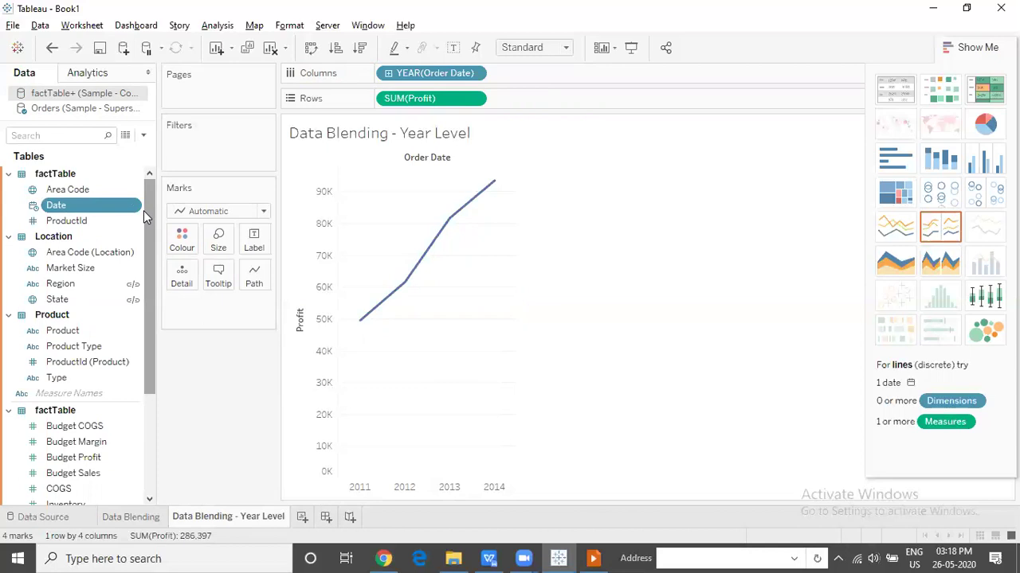
pyautogui.click(108, 111)
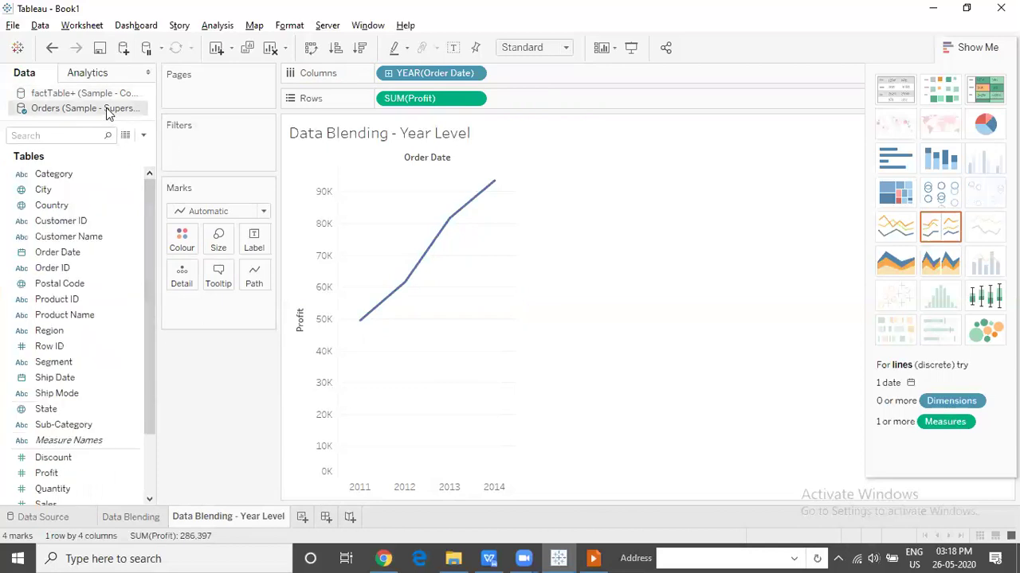
pyautogui.click(77, 253)
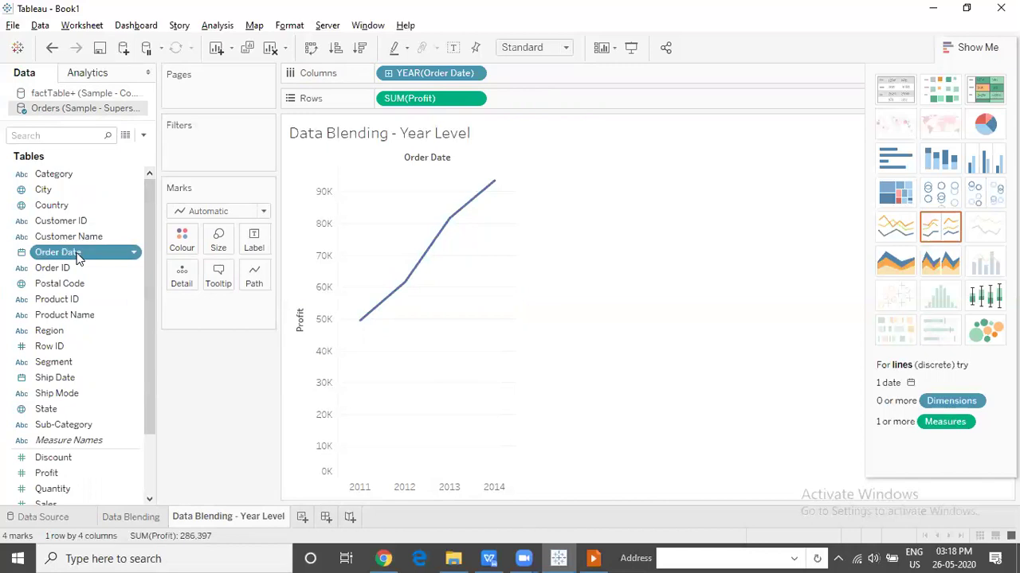
pyautogui.click(90, 93)
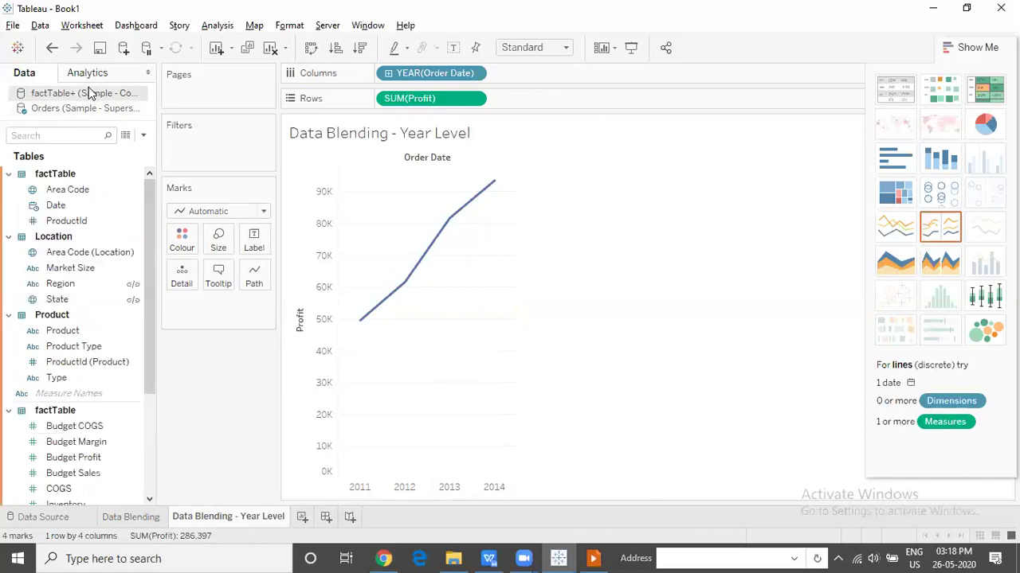
pyautogui.click(75, 209)
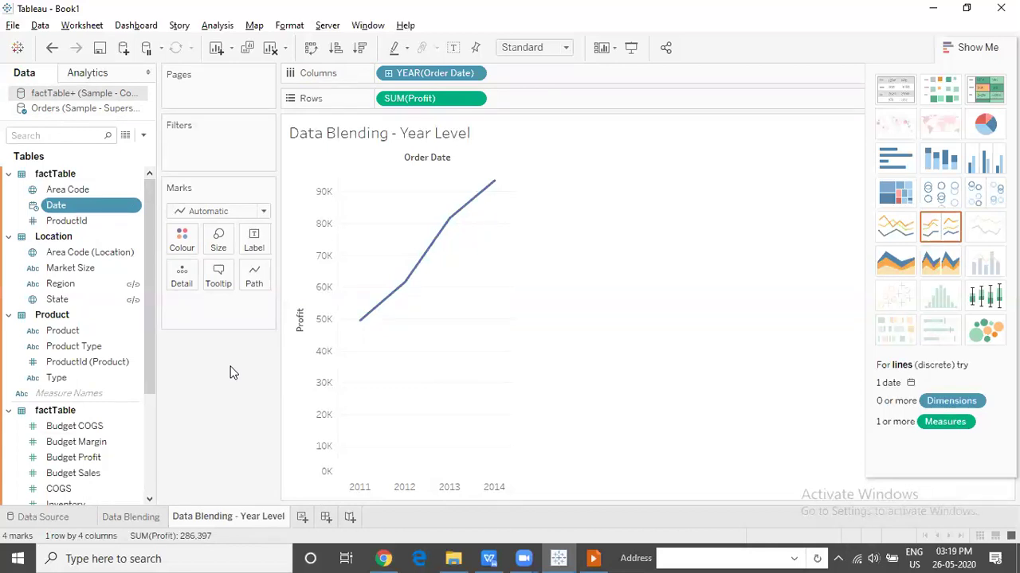
# Open the blend relationships and switch the mapping between Orders and factTable+ to Custom
pyautogui.click(49, 29)
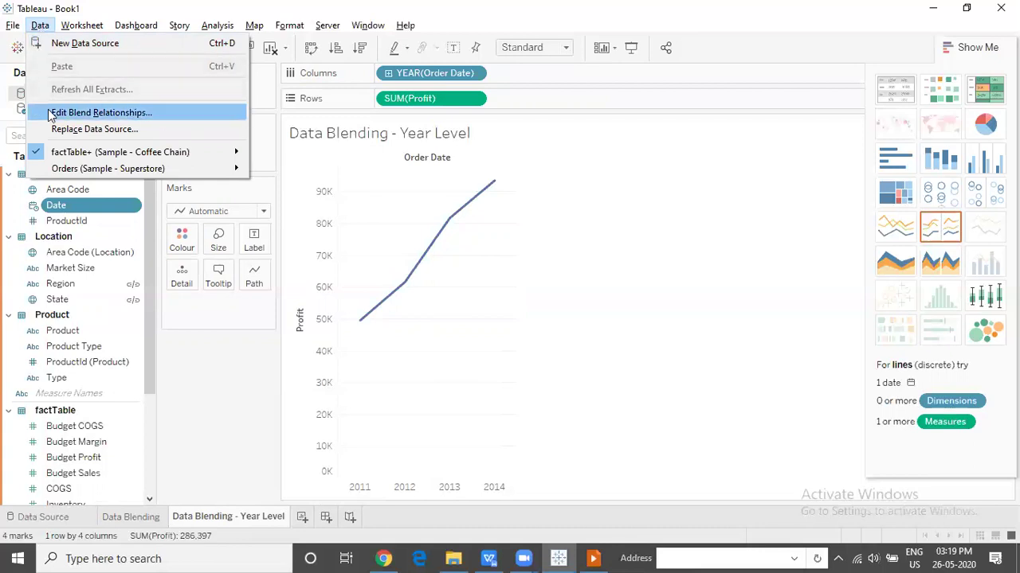
pyautogui.click(192, 111)
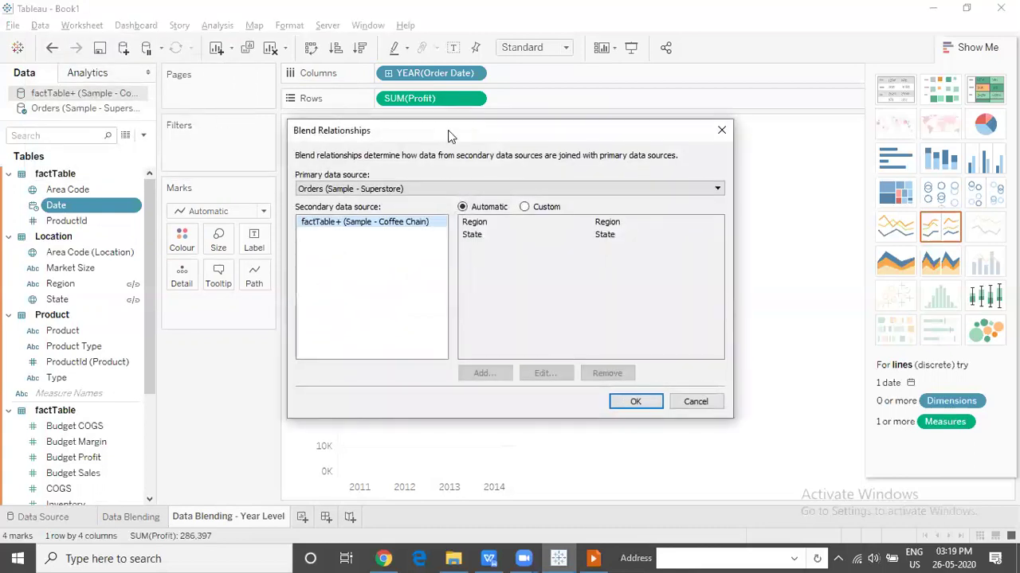
pyautogui.moveTo(447, 135); pyautogui.dragTo(603, 148)
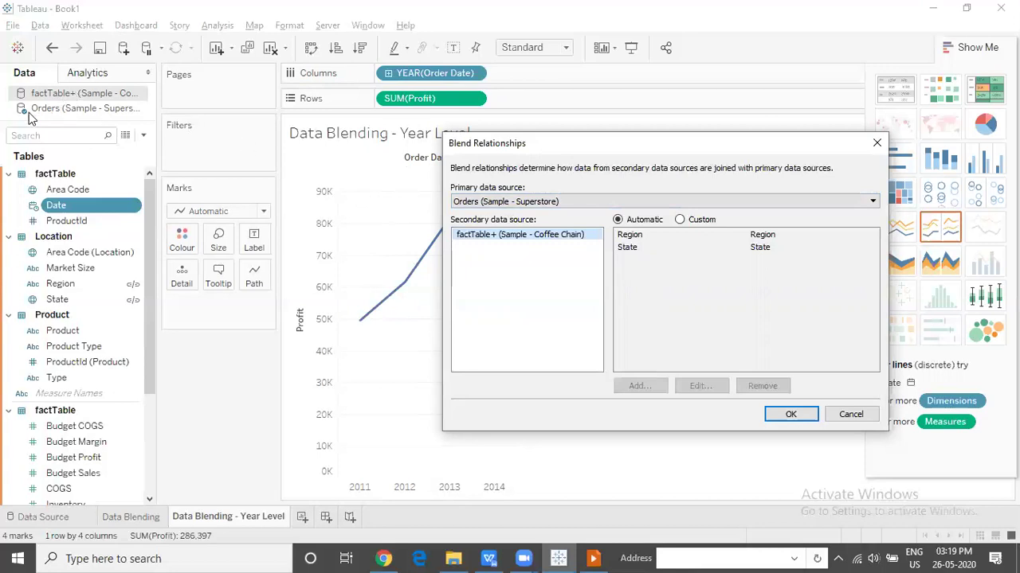
pyautogui.click(510, 239)
pyautogui.click(679, 220)
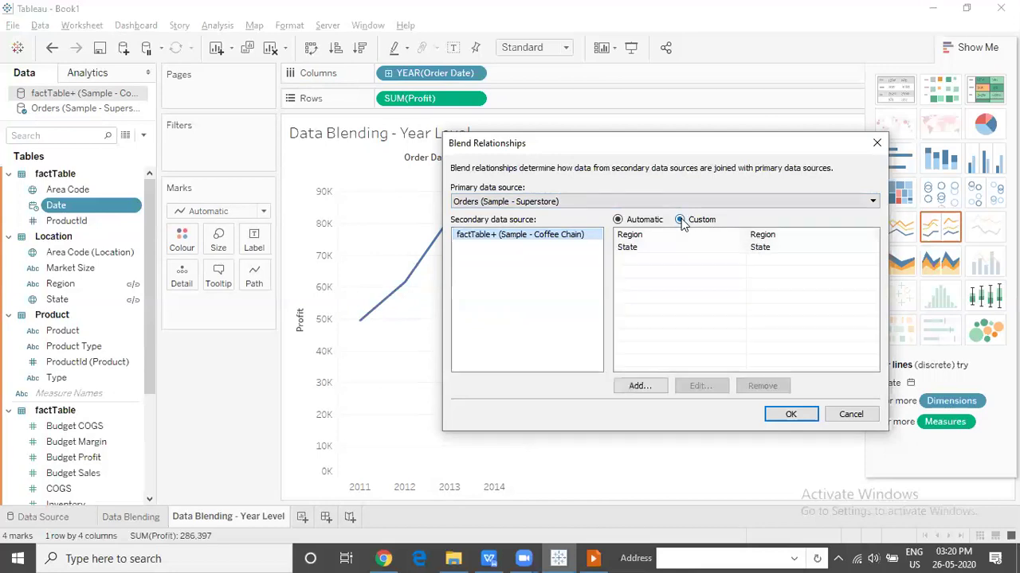
# Add a field mapping from YEAR(Order Date) in the primary source to YEAR(Date) in the secondary source
pyautogui.click(639, 387)
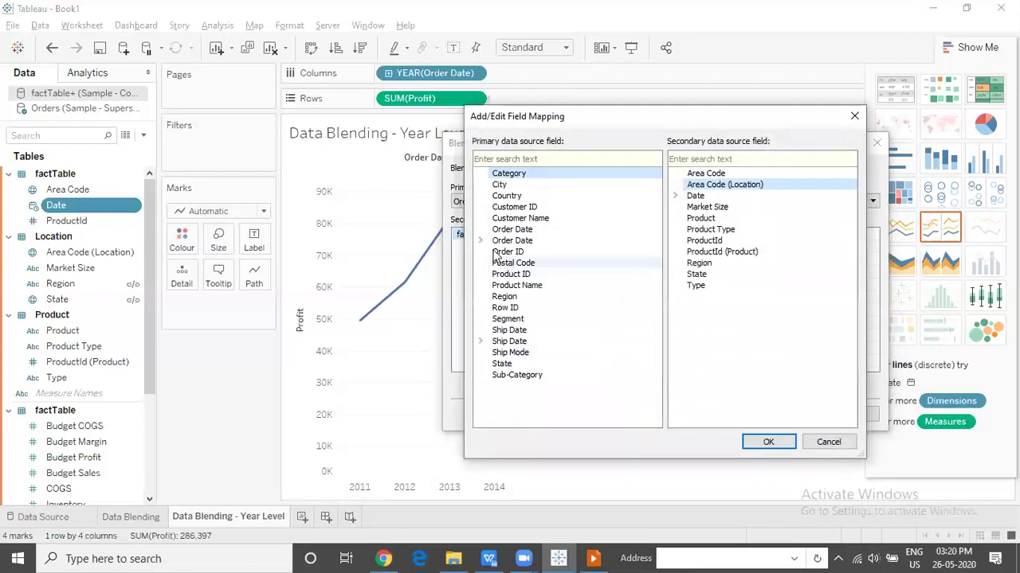
pyautogui.click(480, 241)
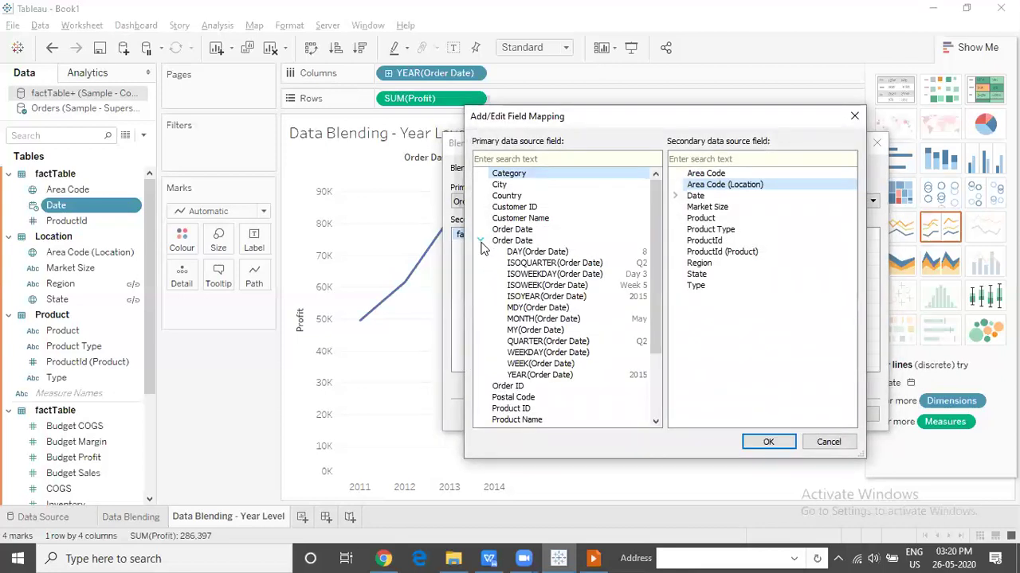
pyautogui.click(570, 374)
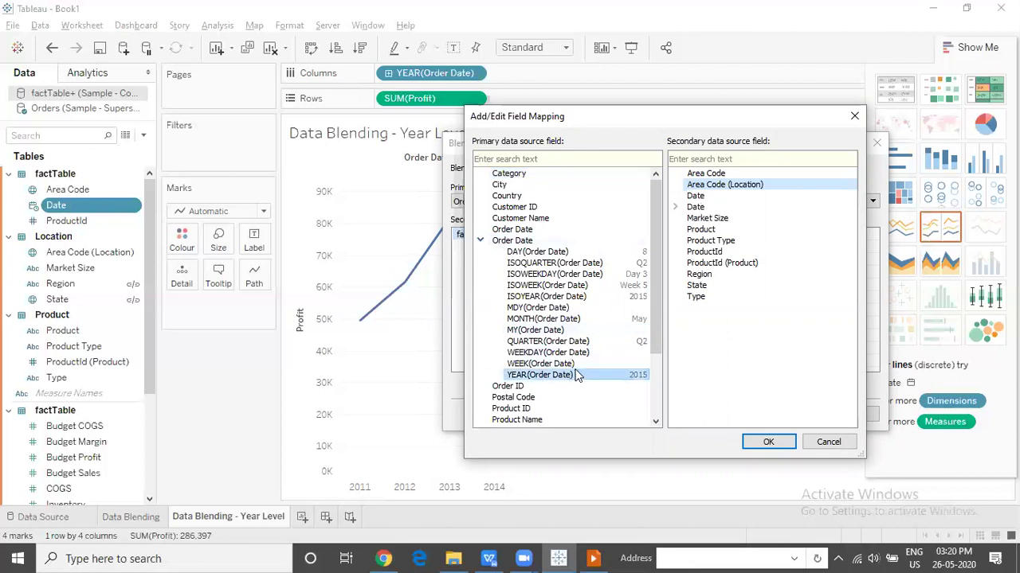
pyautogui.click(676, 208)
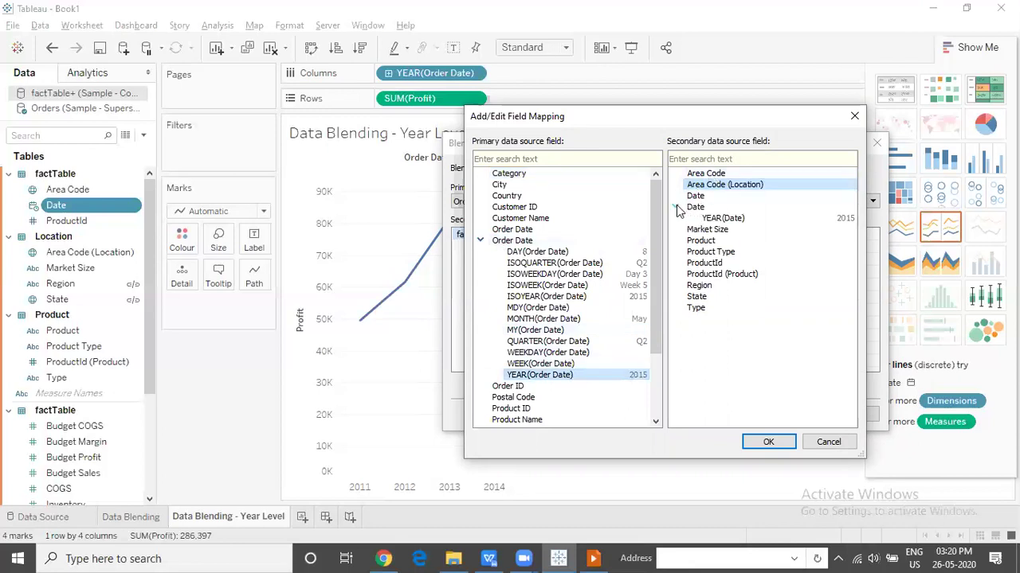
pyautogui.click(720, 219)
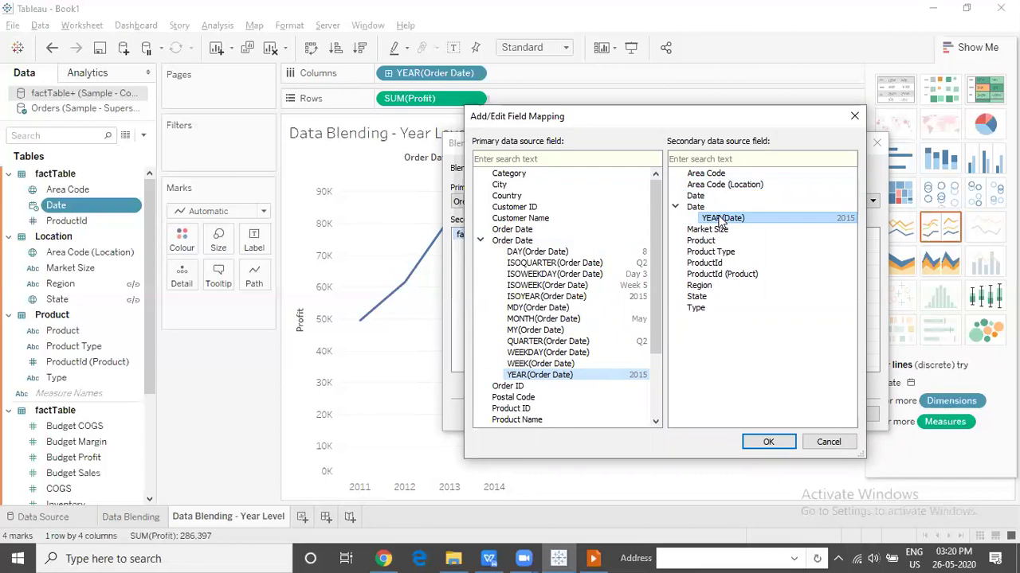
pyautogui.click(768, 441)
pyautogui.click(640, 262)
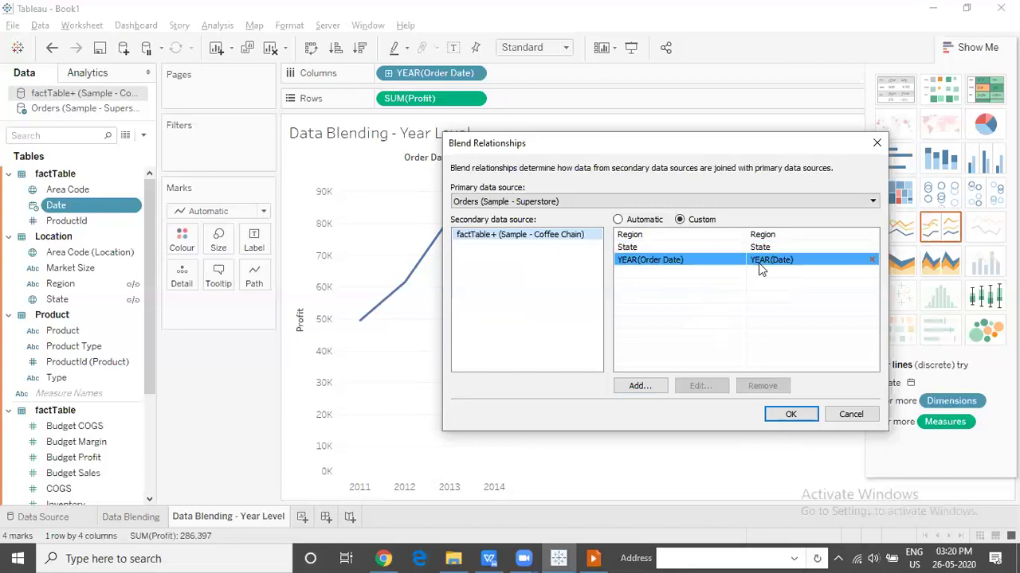
# Add a field mapping from QUARTER(Order Date) to QUARTER(Date) and apply the blend relationships
pyautogui.click(641, 385)
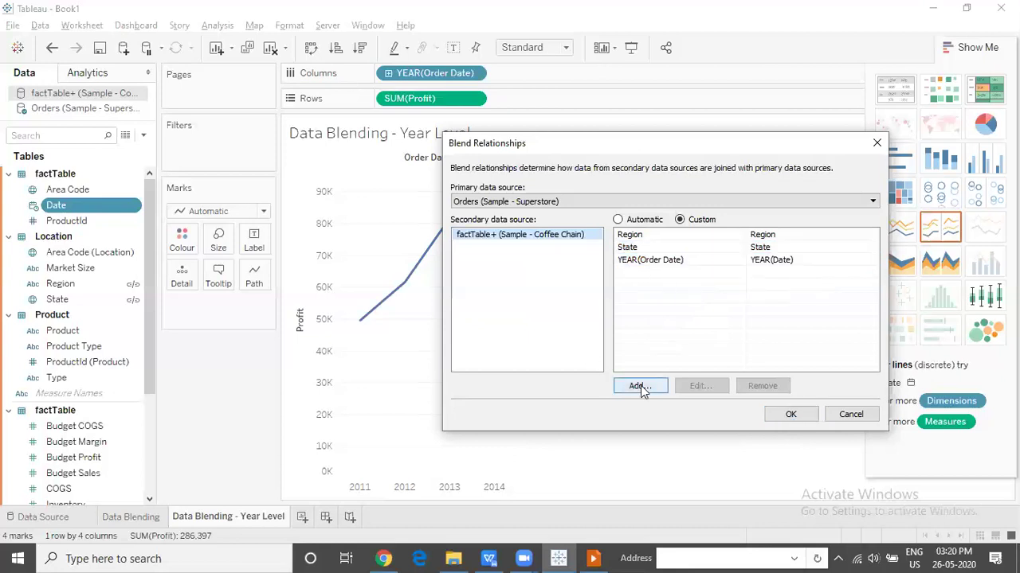
pyautogui.click(482, 241)
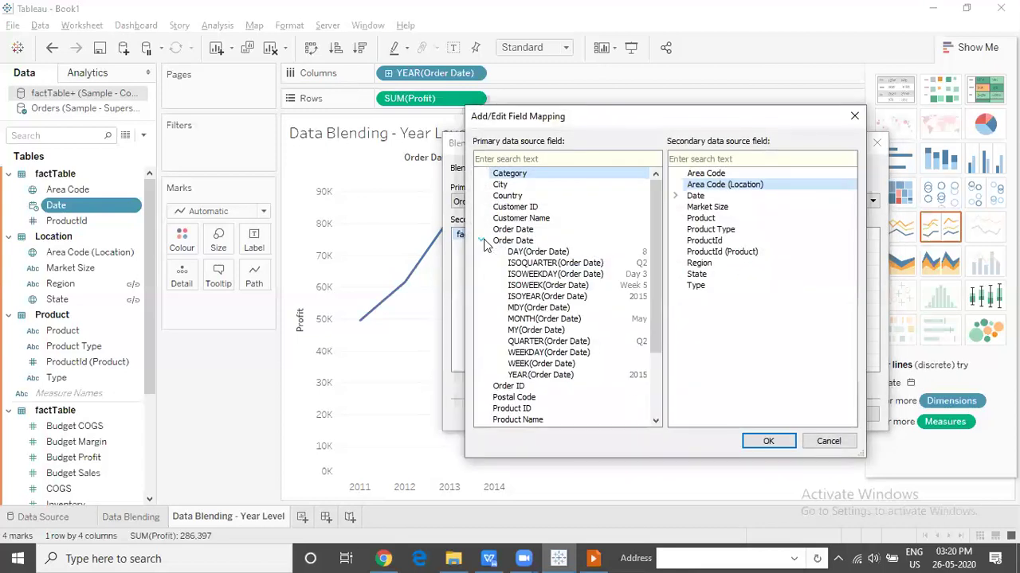
pyautogui.click(551, 342)
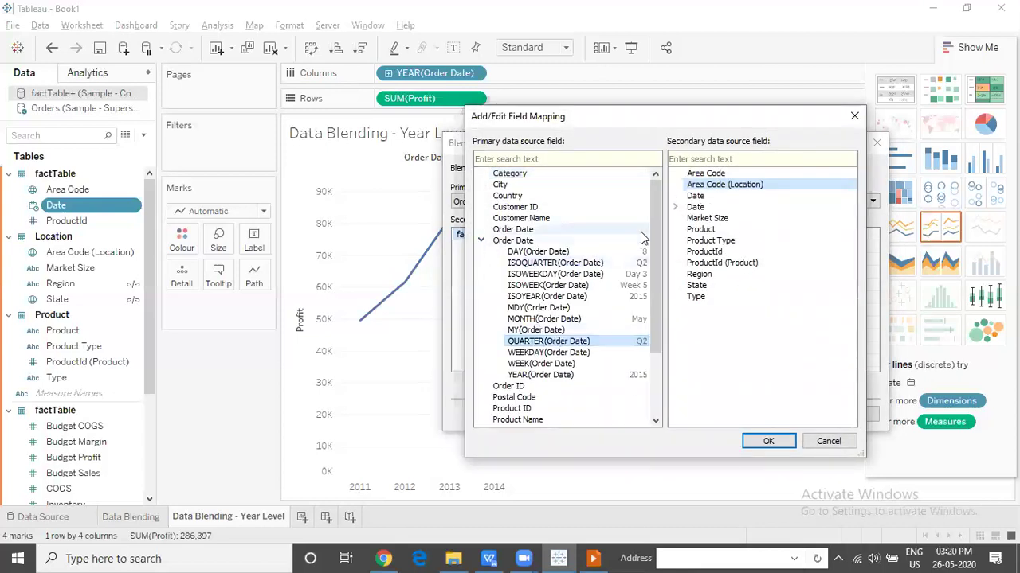
pyautogui.click(674, 207)
pyautogui.click(726, 219)
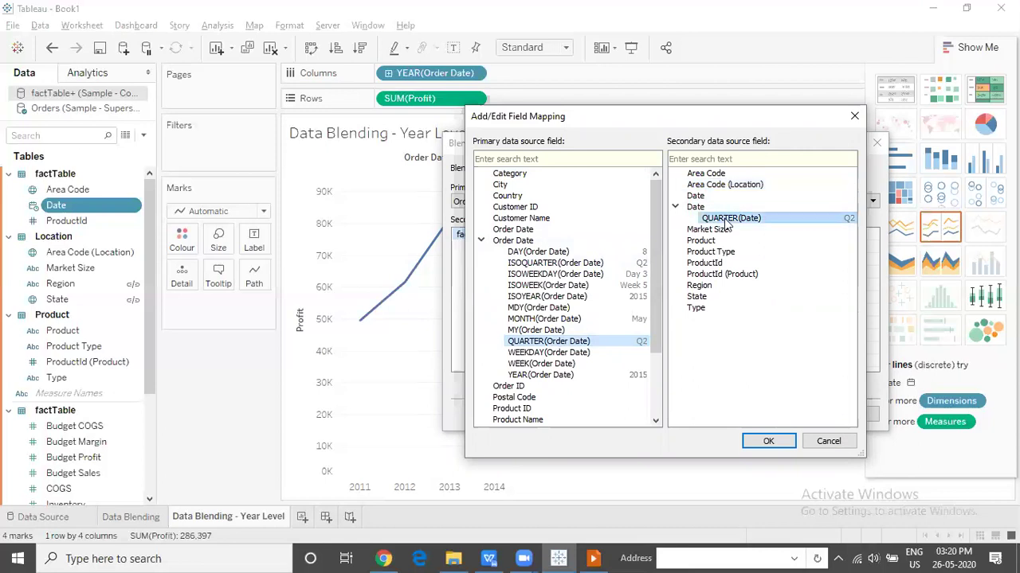
pyautogui.click(781, 444)
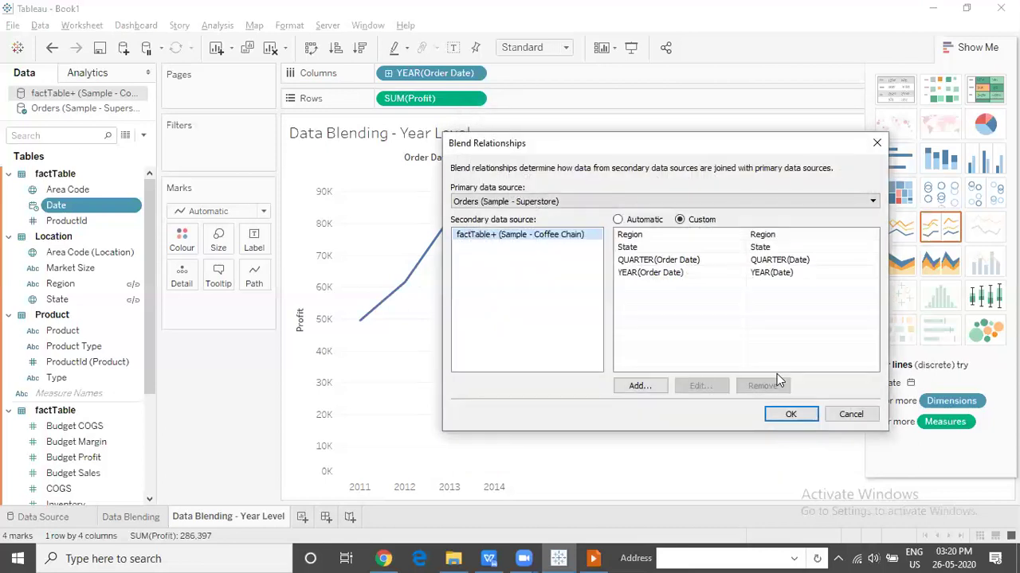
pyautogui.click(790, 416)
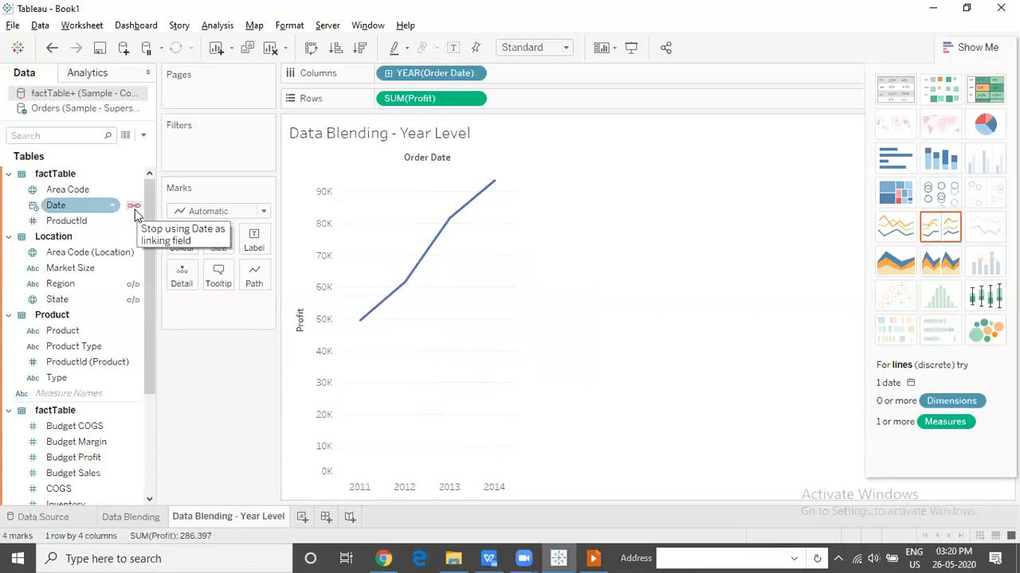
# Add Profit from the Coffee Chain factTable to the rows of the year-level sheet, after the Superstore Profit
pyautogui.click(150, 425)
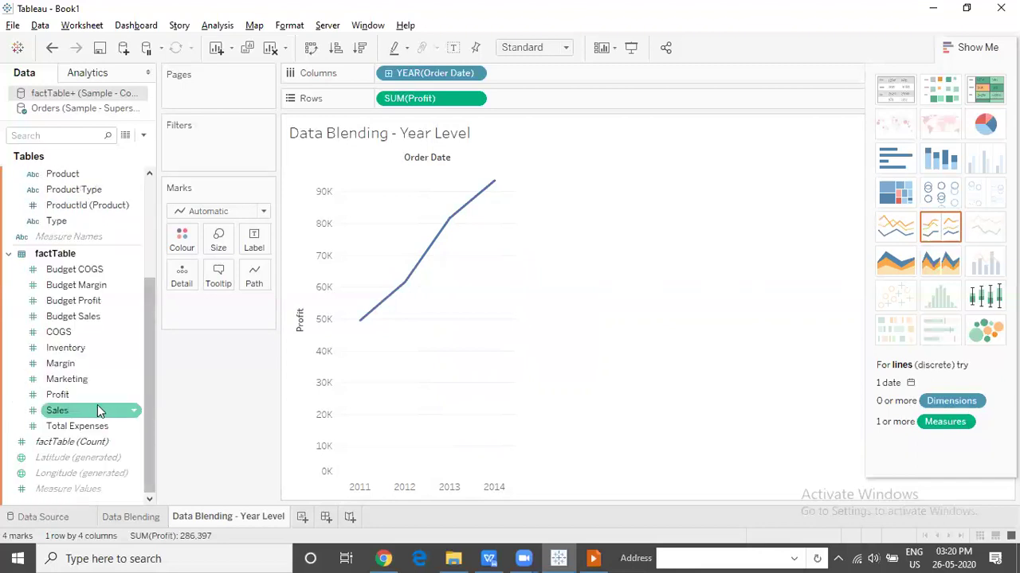
pyautogui.moveTo(70, 394); pyautogui.dragTo(536, 99)
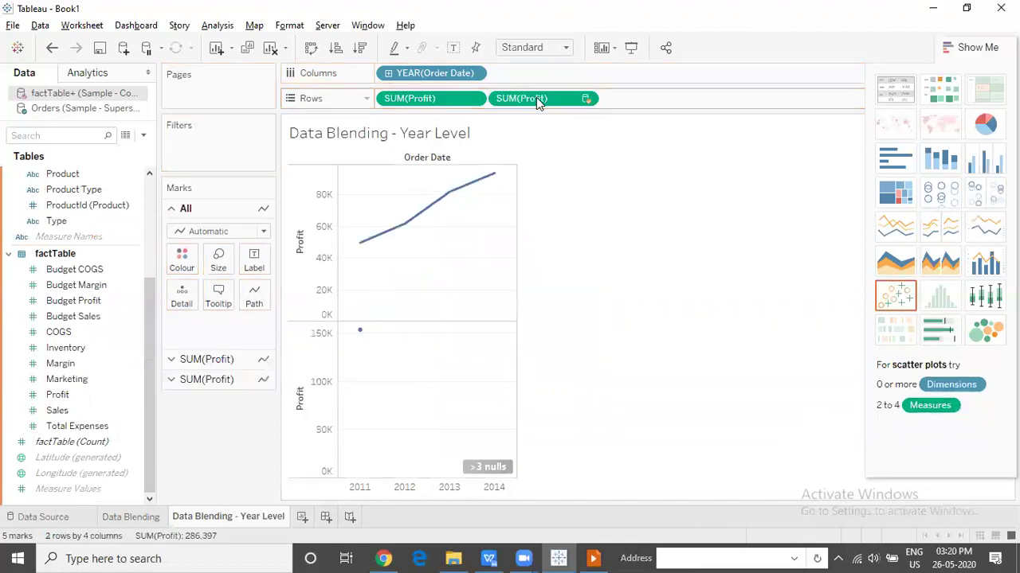
# Create a new worksheet and place the Coffee Chain factTable's Date on the columns at year level
pyautogui.moveTo(372, 250)
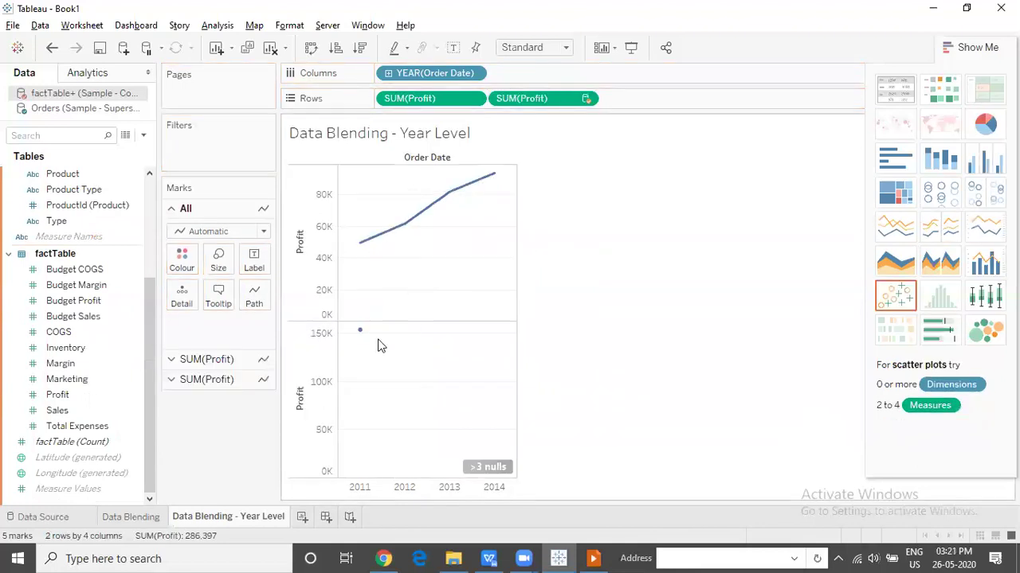
pyautogui.click(302, 517)
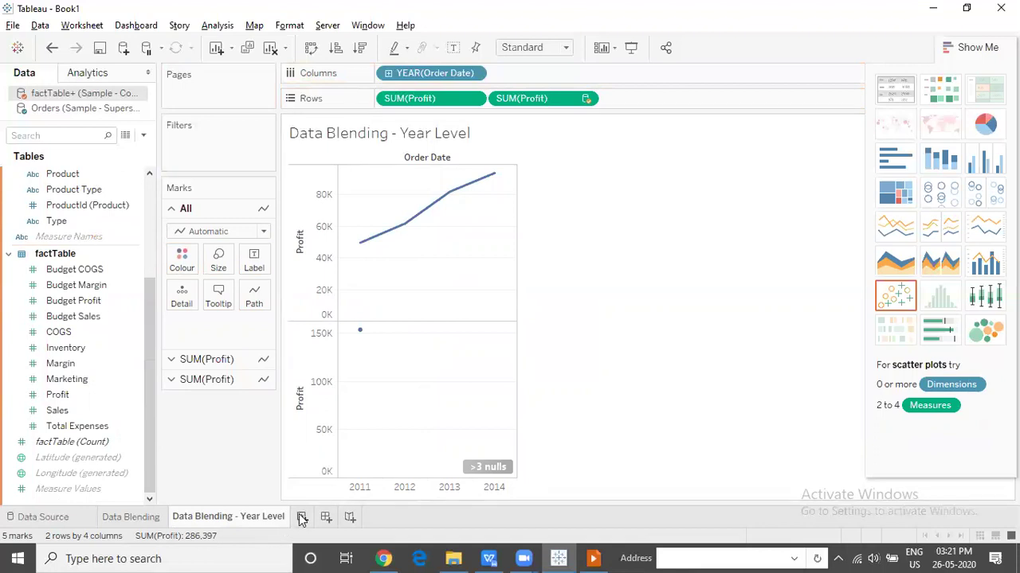
pyautogui.click(152, 215)
pyautogui.click(89, 206)
pyautogui.moveTo(88, 206); pyautogui.dragTo(440, 67)
# Add Profit from the Coffee Chain factTable to the rows of Sheet 3
pyautogui.click(104, 458)
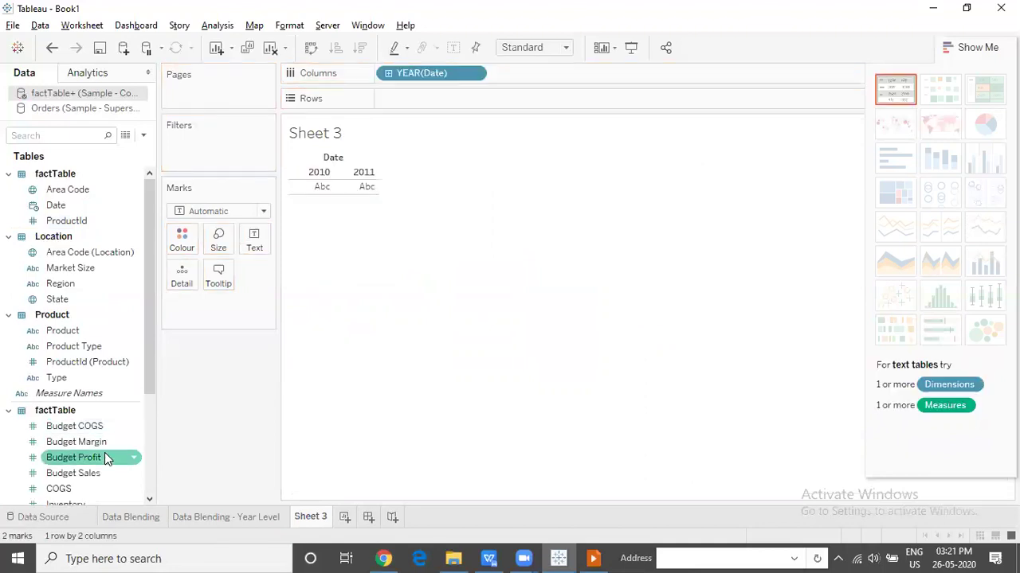
pyautogui.click(152, 471)
pyautogui.moveTo(82, 401); pyautogui.dragTo(418, 113)
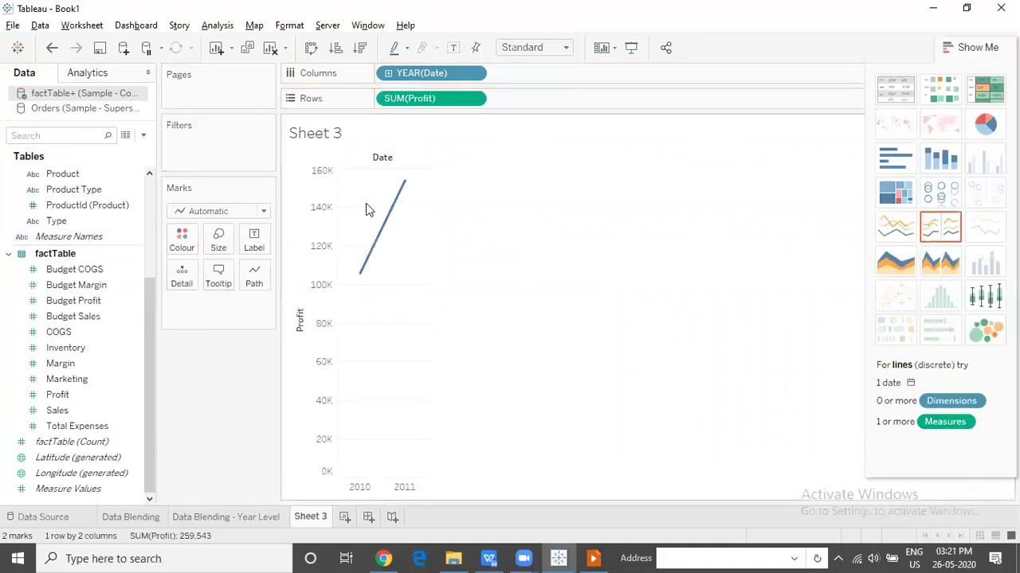
# Examine the yearly profit marks of both sources and the null indicator on the Data Blending - Year Level sheet
pyautogui.click(239, 520)
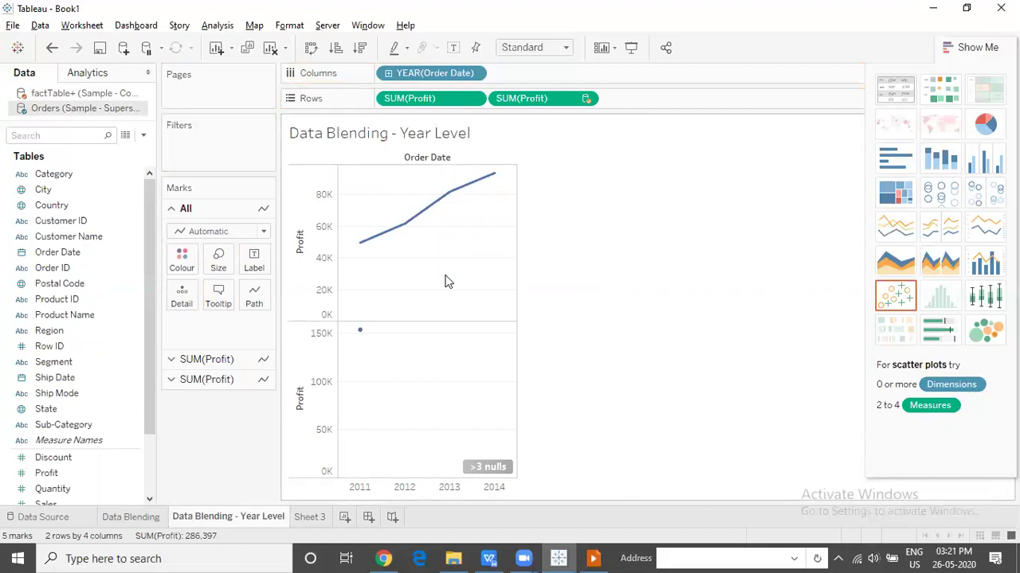
pyautogui.moveTo(360, 246)
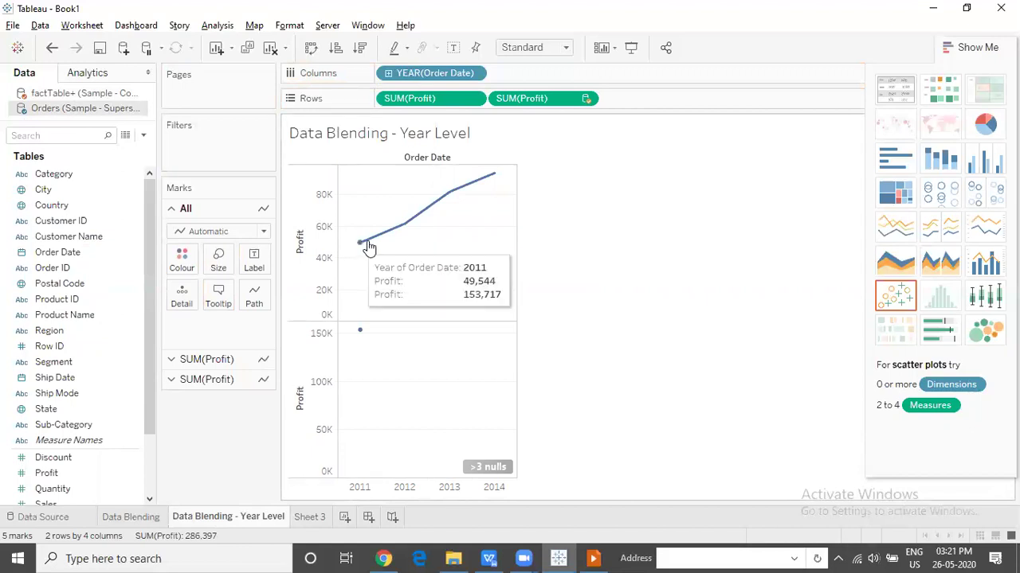
pyautogui.moveTo(488, 187)
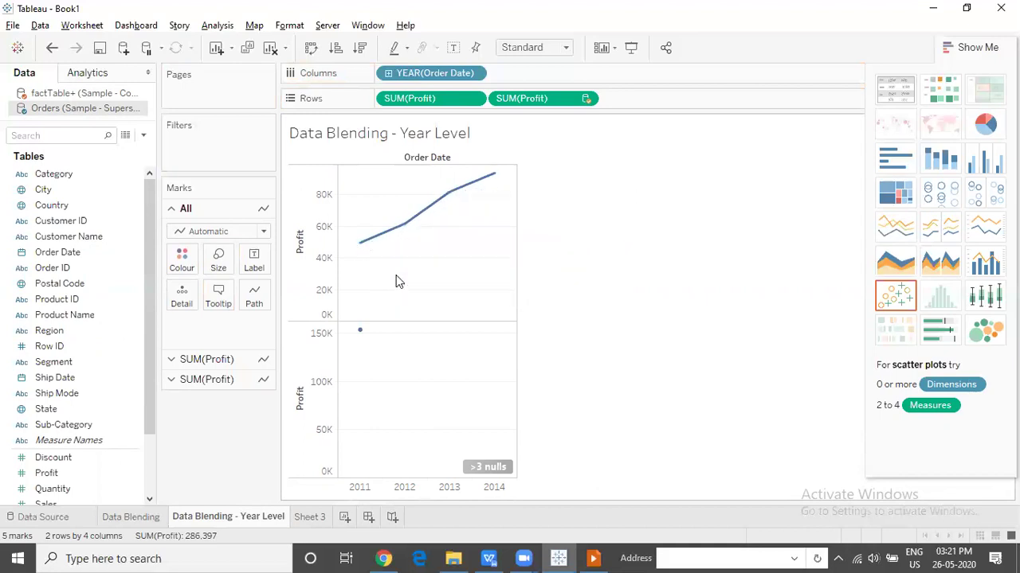
pyautogui.moveTo(357, 340)
pyautogui.moveTo(405, 234)
pyautogui.moveTo(494, 470)
# Add Profit from the Superstore Orders source to the rows of Sheet 3, after the Coffee Chain Profit
pyautogui.click(321, 517)
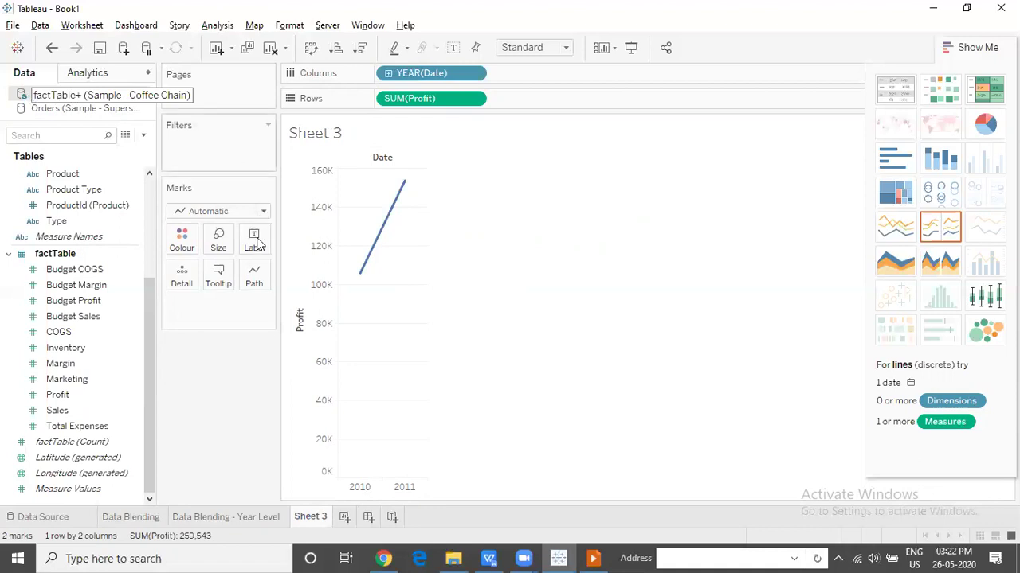
pyautogui.click(108, 110)
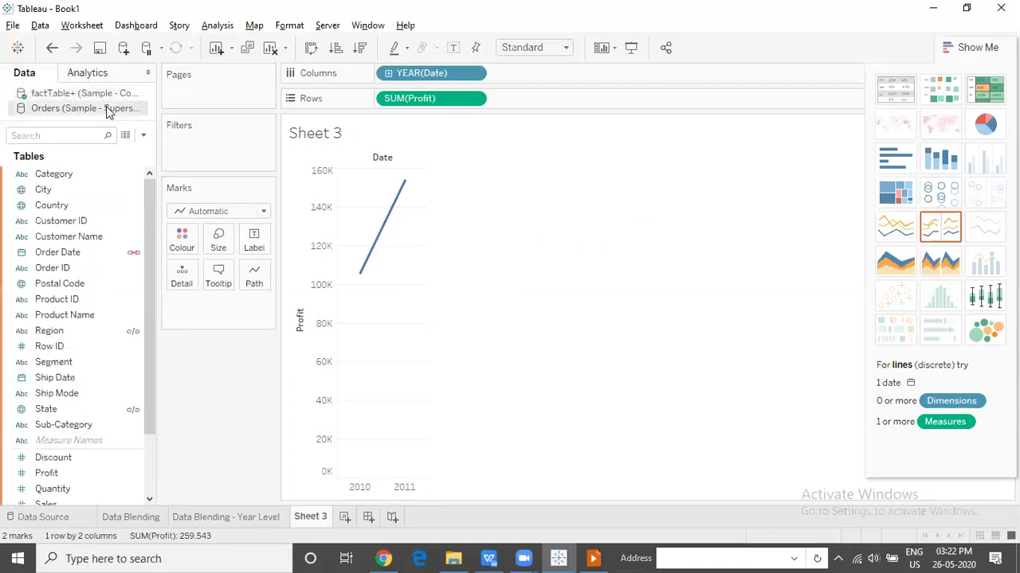
pyautogui.moveTo(68, 473); pyautogui.dragTo(542, 97)
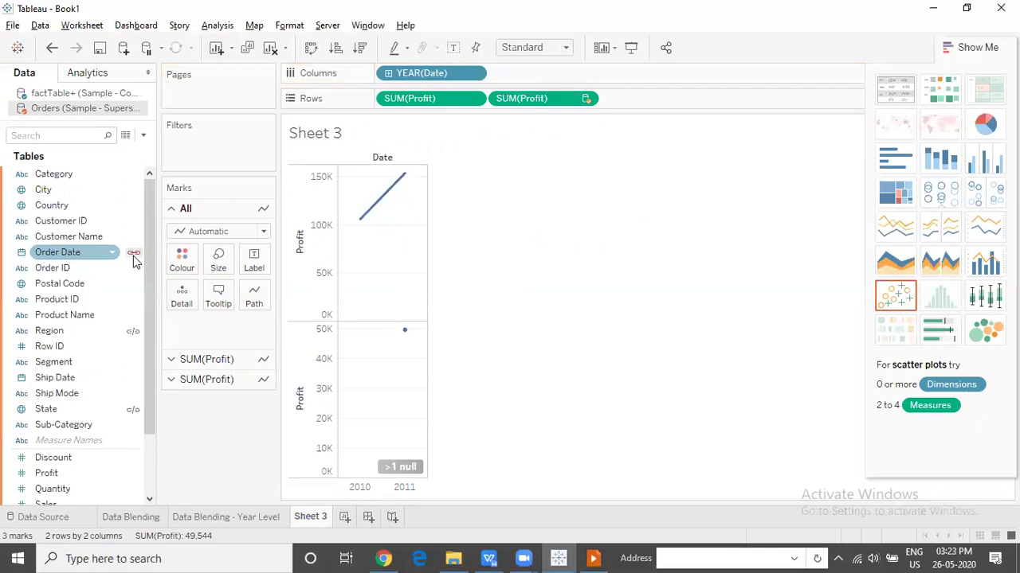
# Filter the null values of the blended Superstore Profit out of Sheet 3 using the Filter data option
pyautogui.moveTo(359, 228)
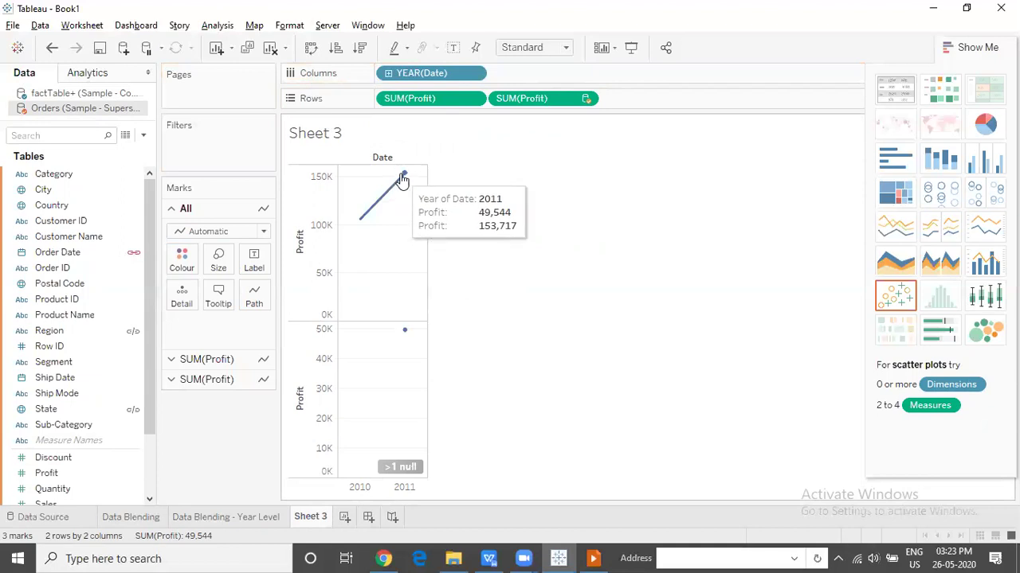
pyautogui.moveTo(405, 186)
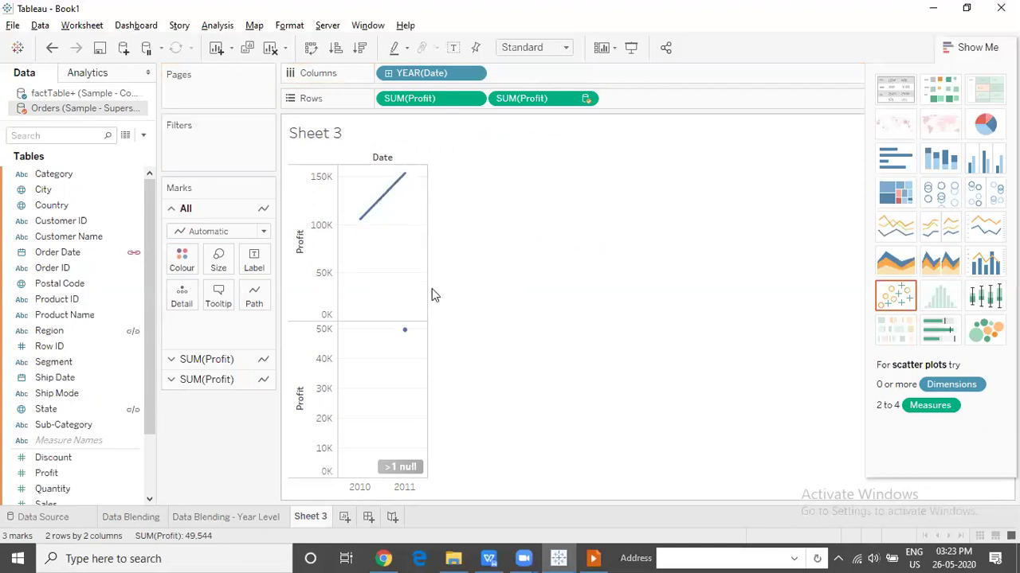
pyautogui.moveTo(407, 334)
pyautogui.click(403, 467)
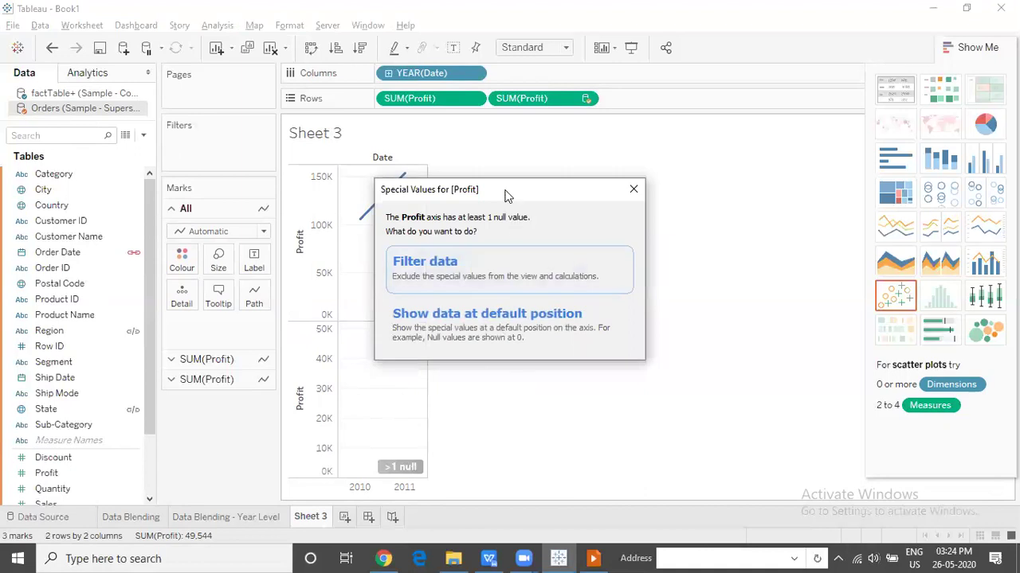
pyautogui.moveTo(504, 191); pyautogui.dragTo(689, 164)
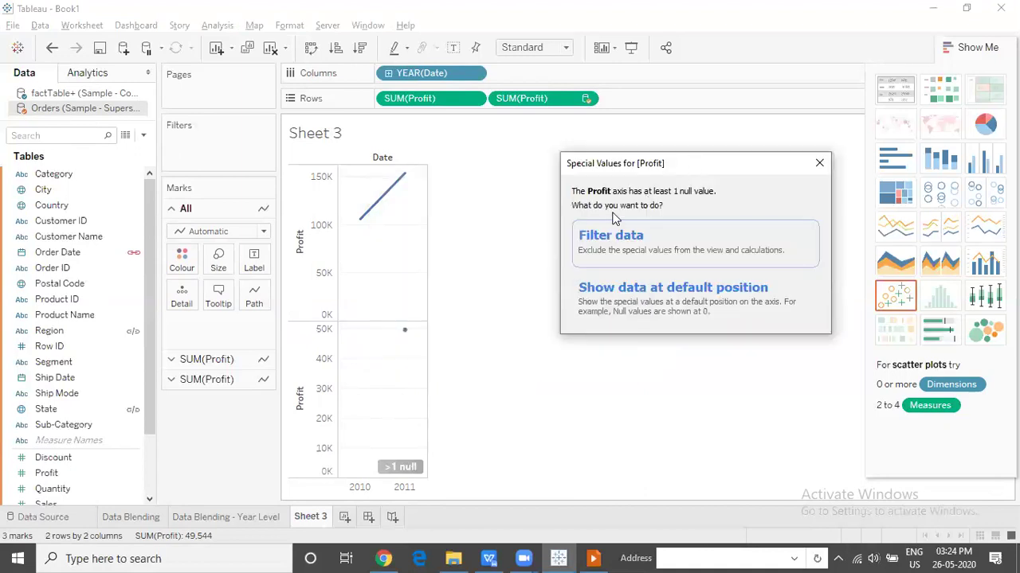
pyautogui.click(644, 242)
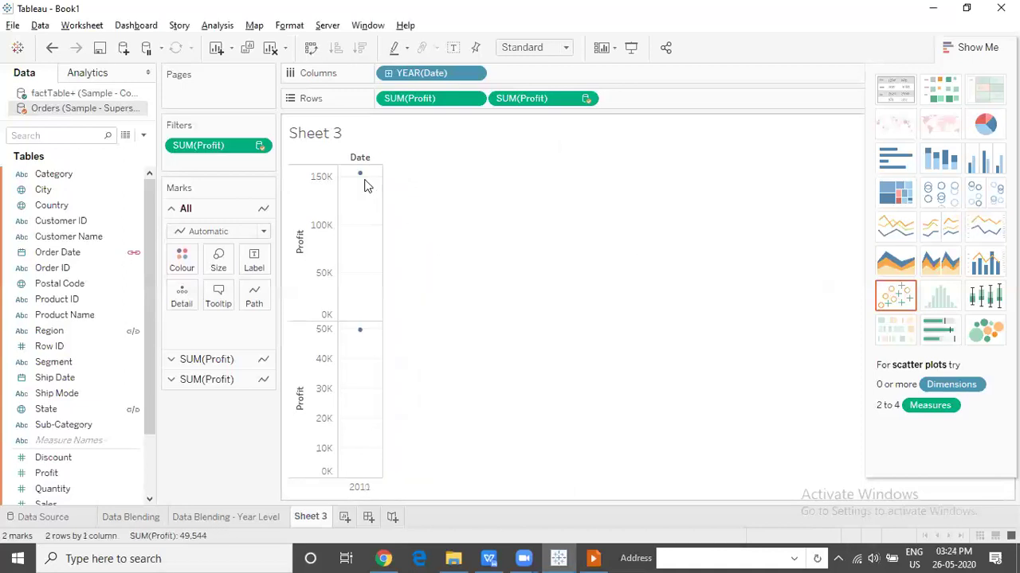
# Expand the year of Date on the columns to quarter level, and switch to the presentation window
pyautogui.moveTo(378, 310)
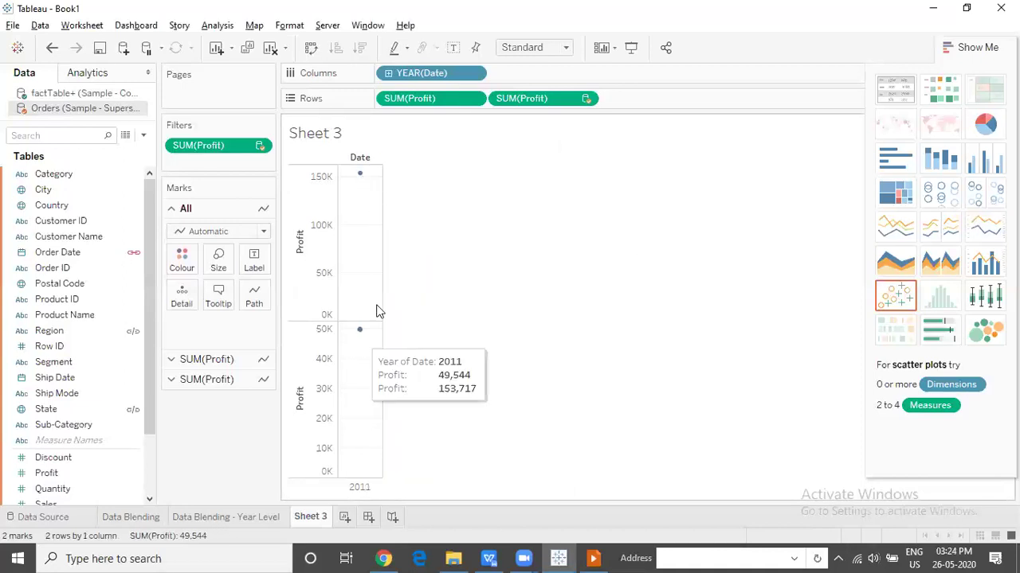
pyautogui.click(387, 74)
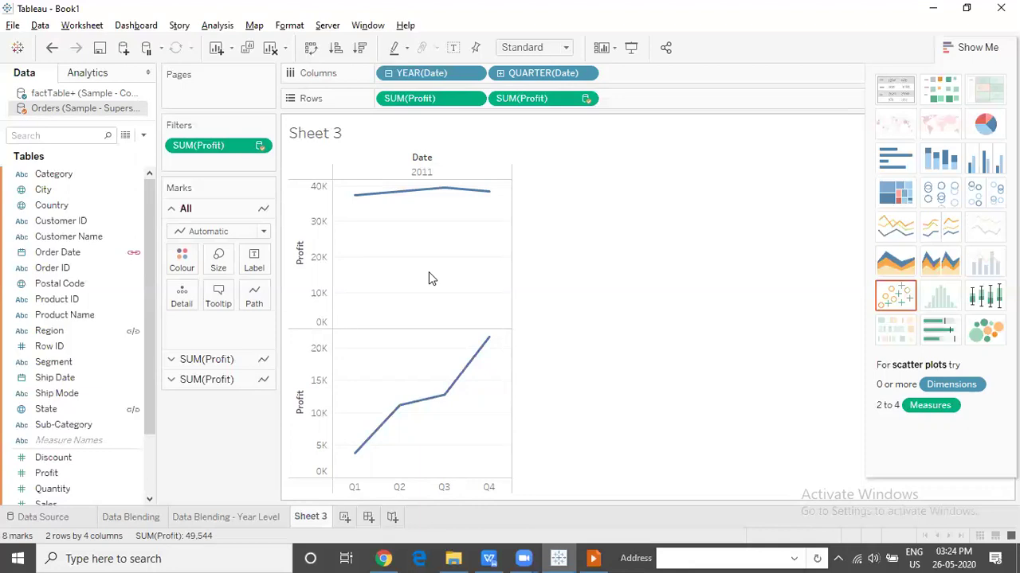
pyautogui.click(593, 558)
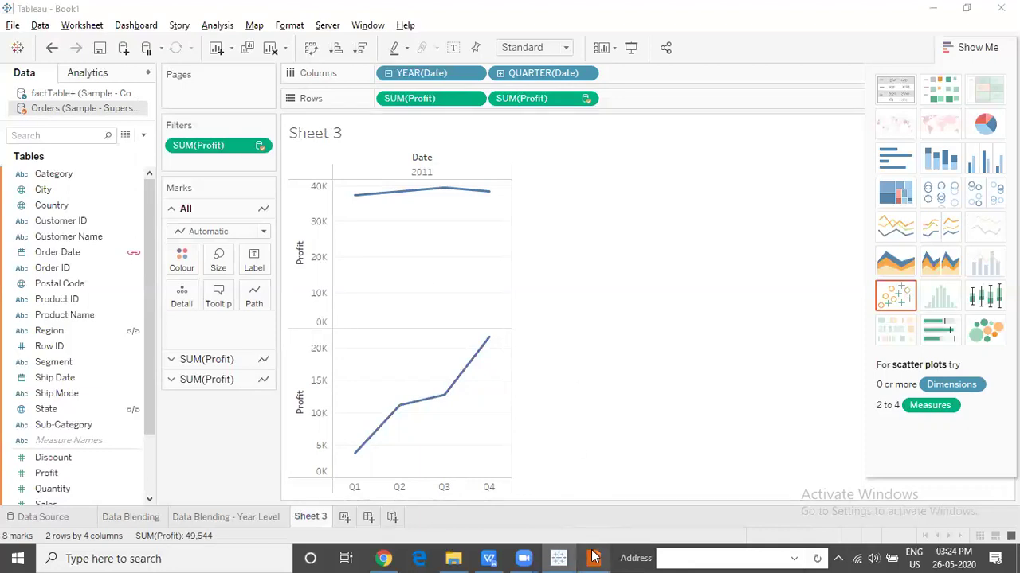